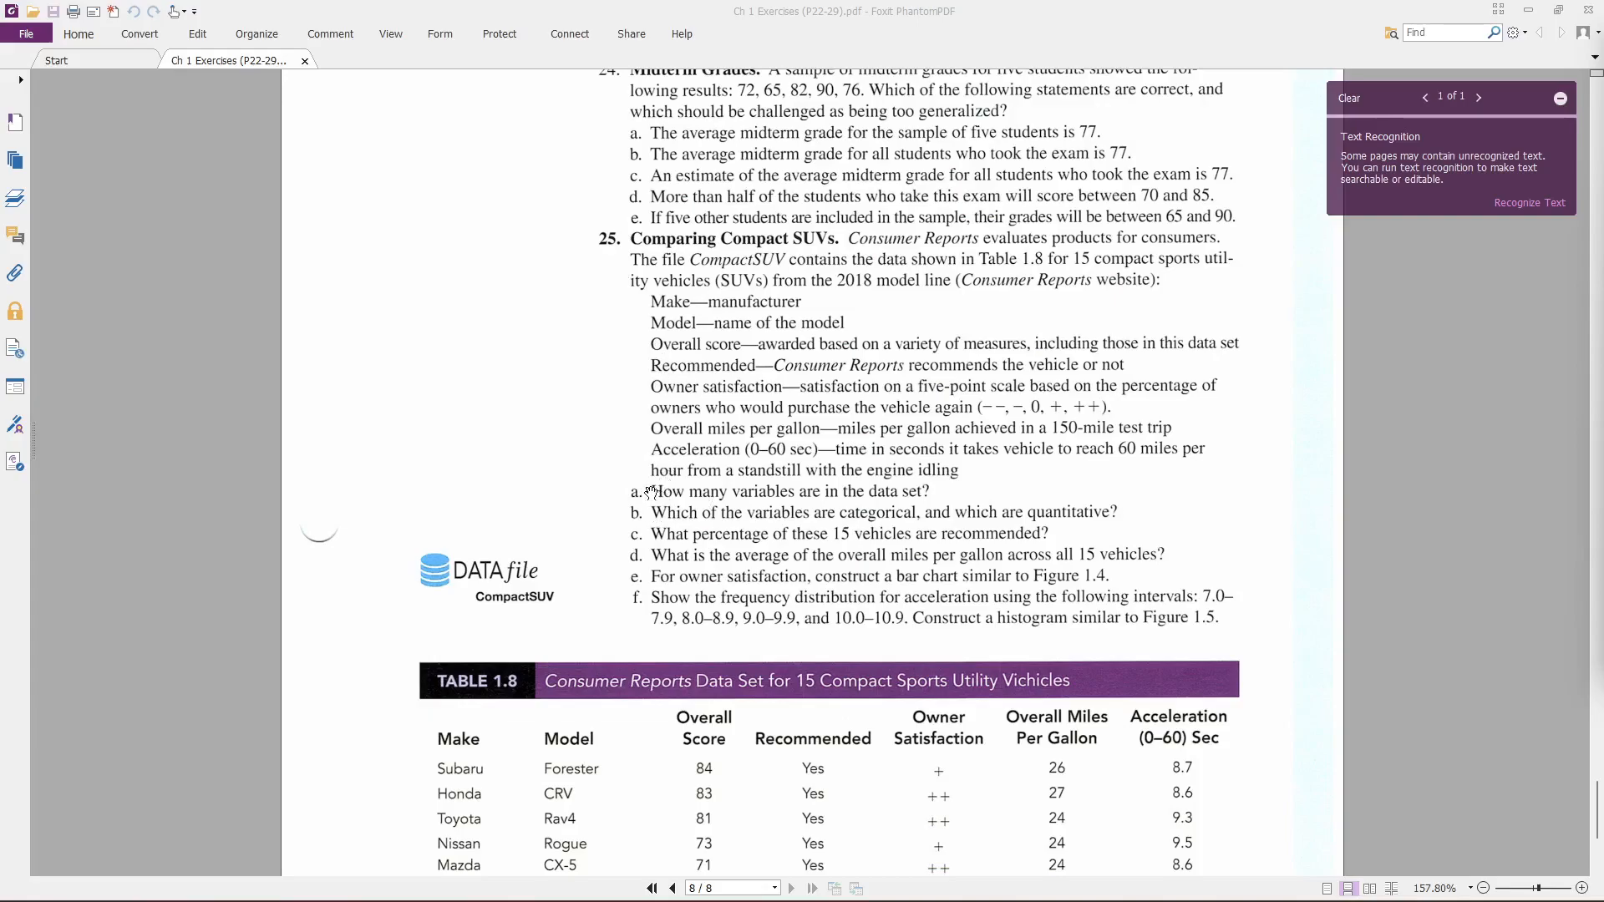
- Switch from the exercise PDF to the Google Sheets spreadsheet containing the compact SUV data
key("alt+Tab")
key("alt+Tab")
key("alt+Tab")
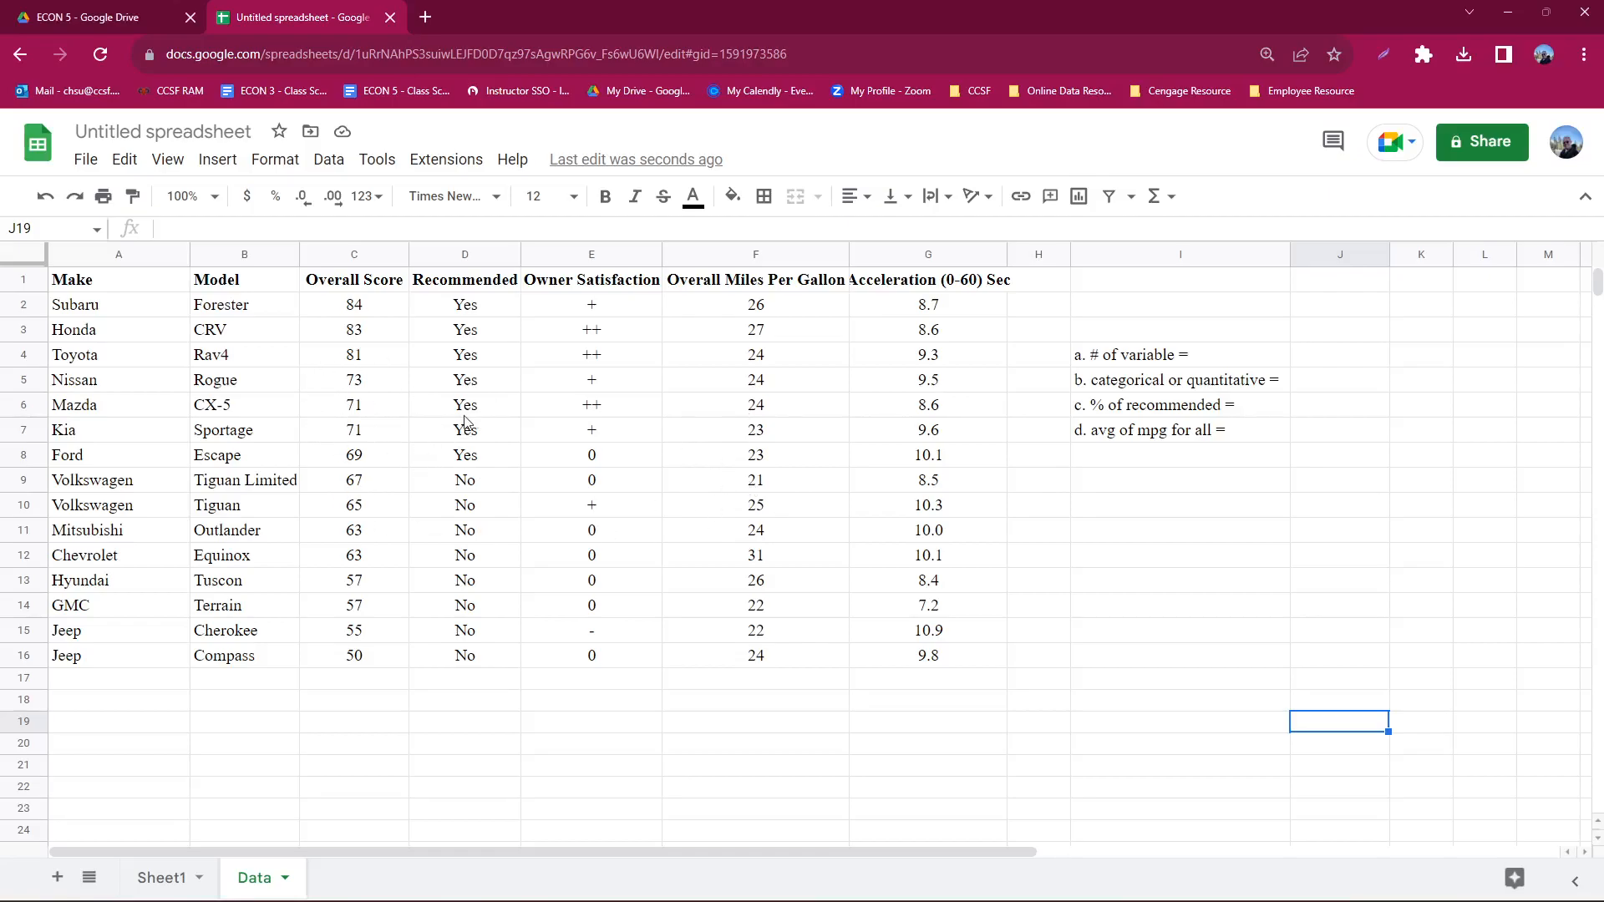
- Go over the labels for questions a to d in column I and their answer cells in column J
left_click(1156, 368)
left_click(1156, 387)
left_click(1153, 410)
left_click(1146, 435)
left_click(1347, 352)
left_click(1343, 379)
left_click(1342, 403)
left_click(1342, 433)
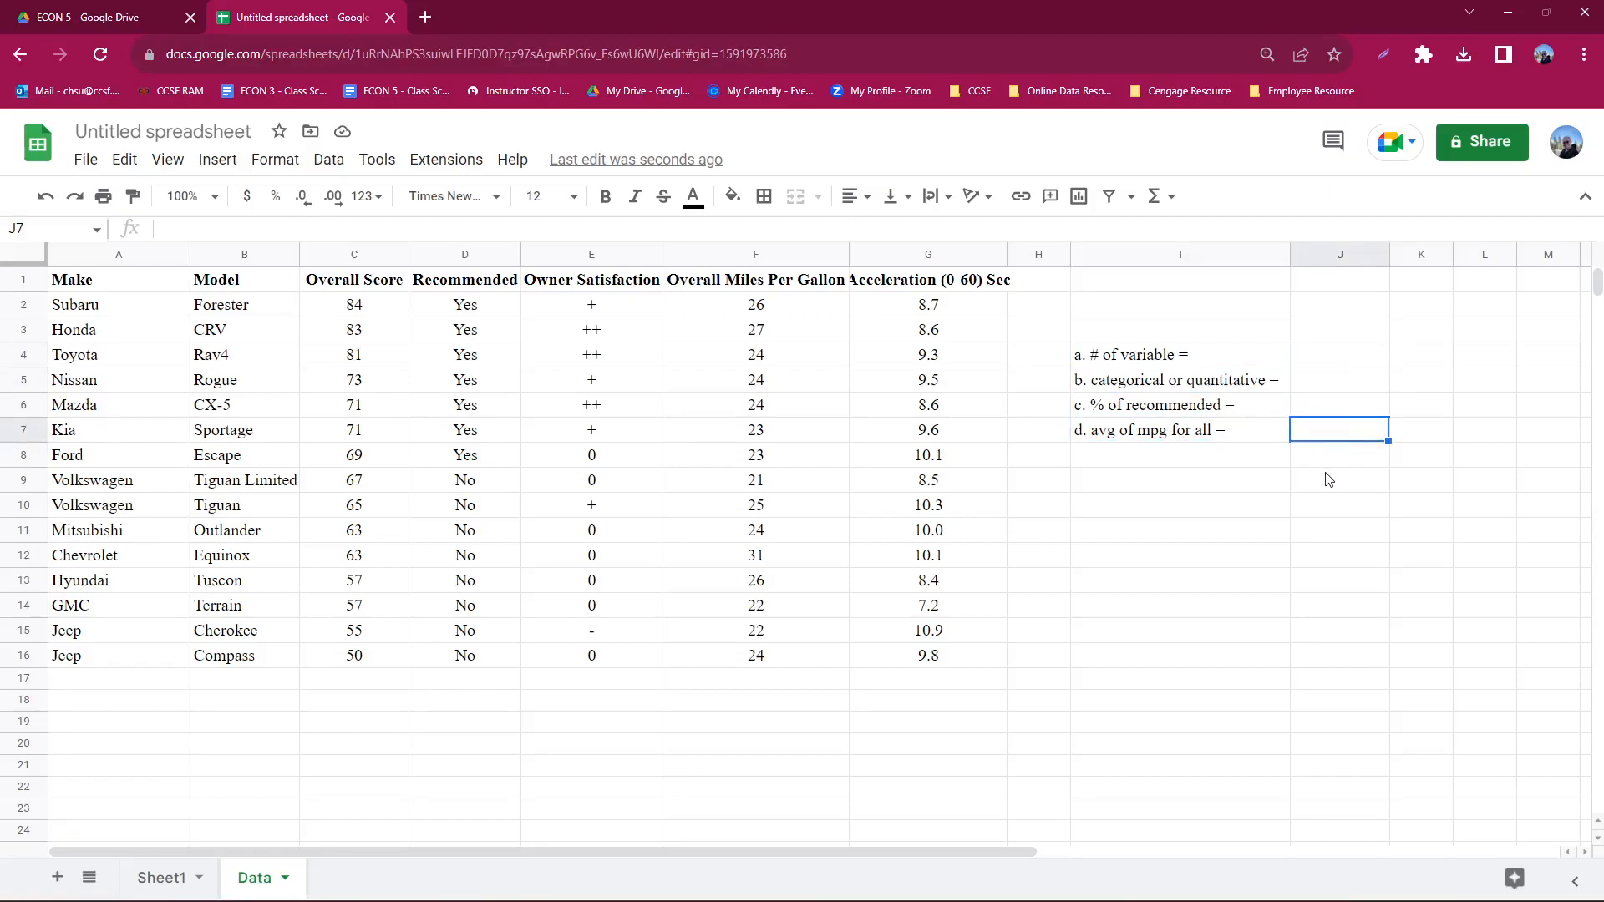
left_click(1324, 360)
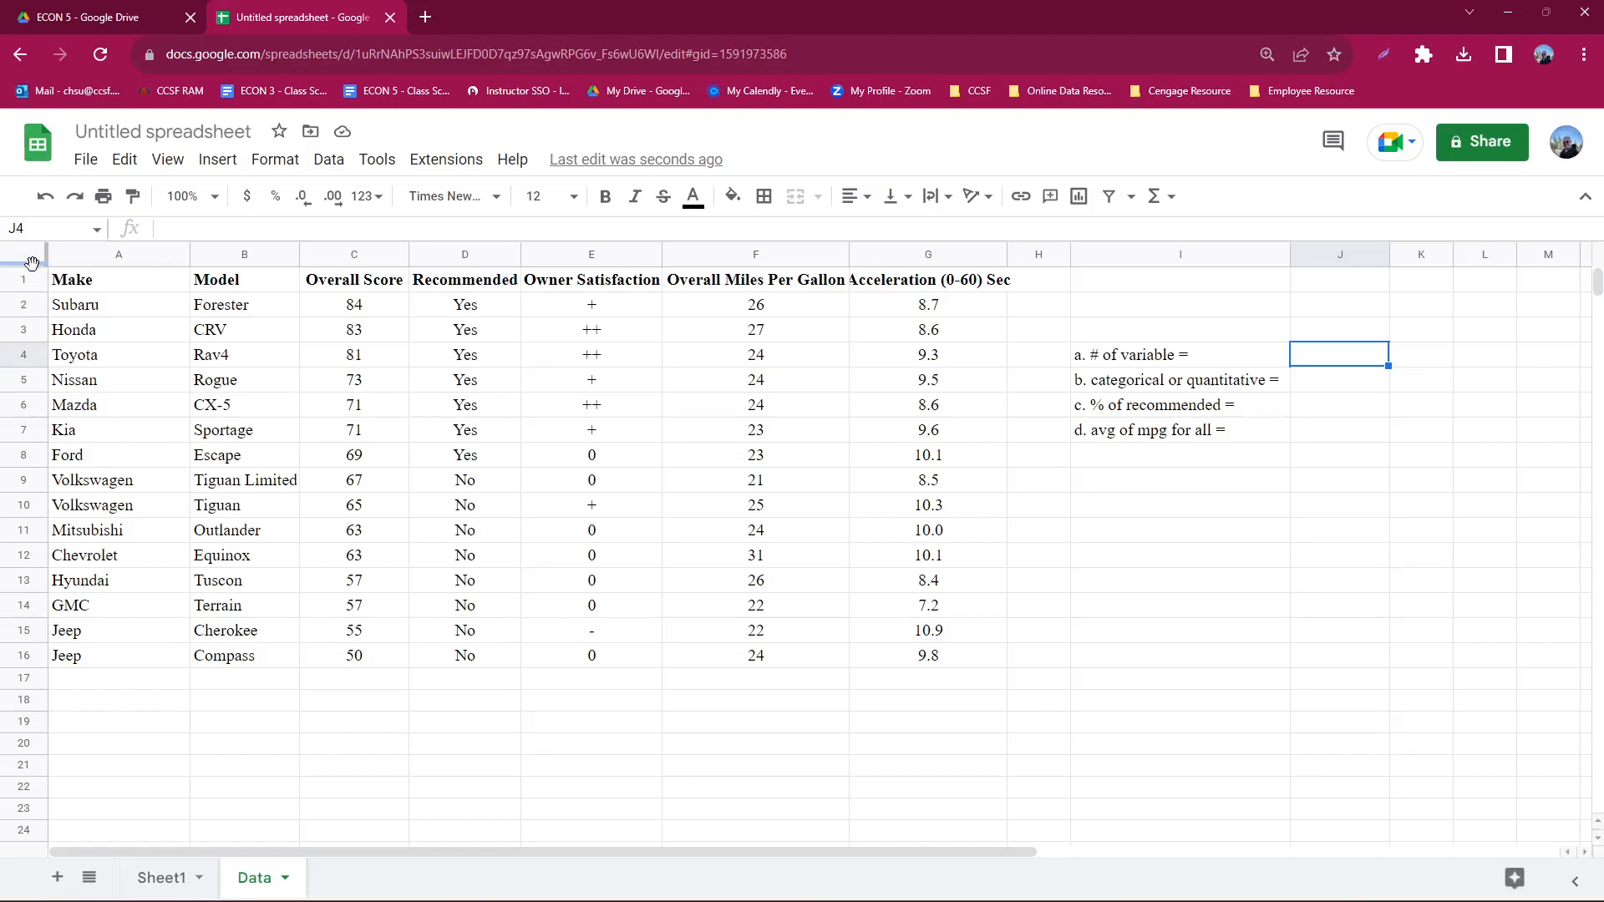
- Freeze the header row of the Data sheet and check that it stays in place while the data moves
left_click_drag(32, 262, 34, 292)
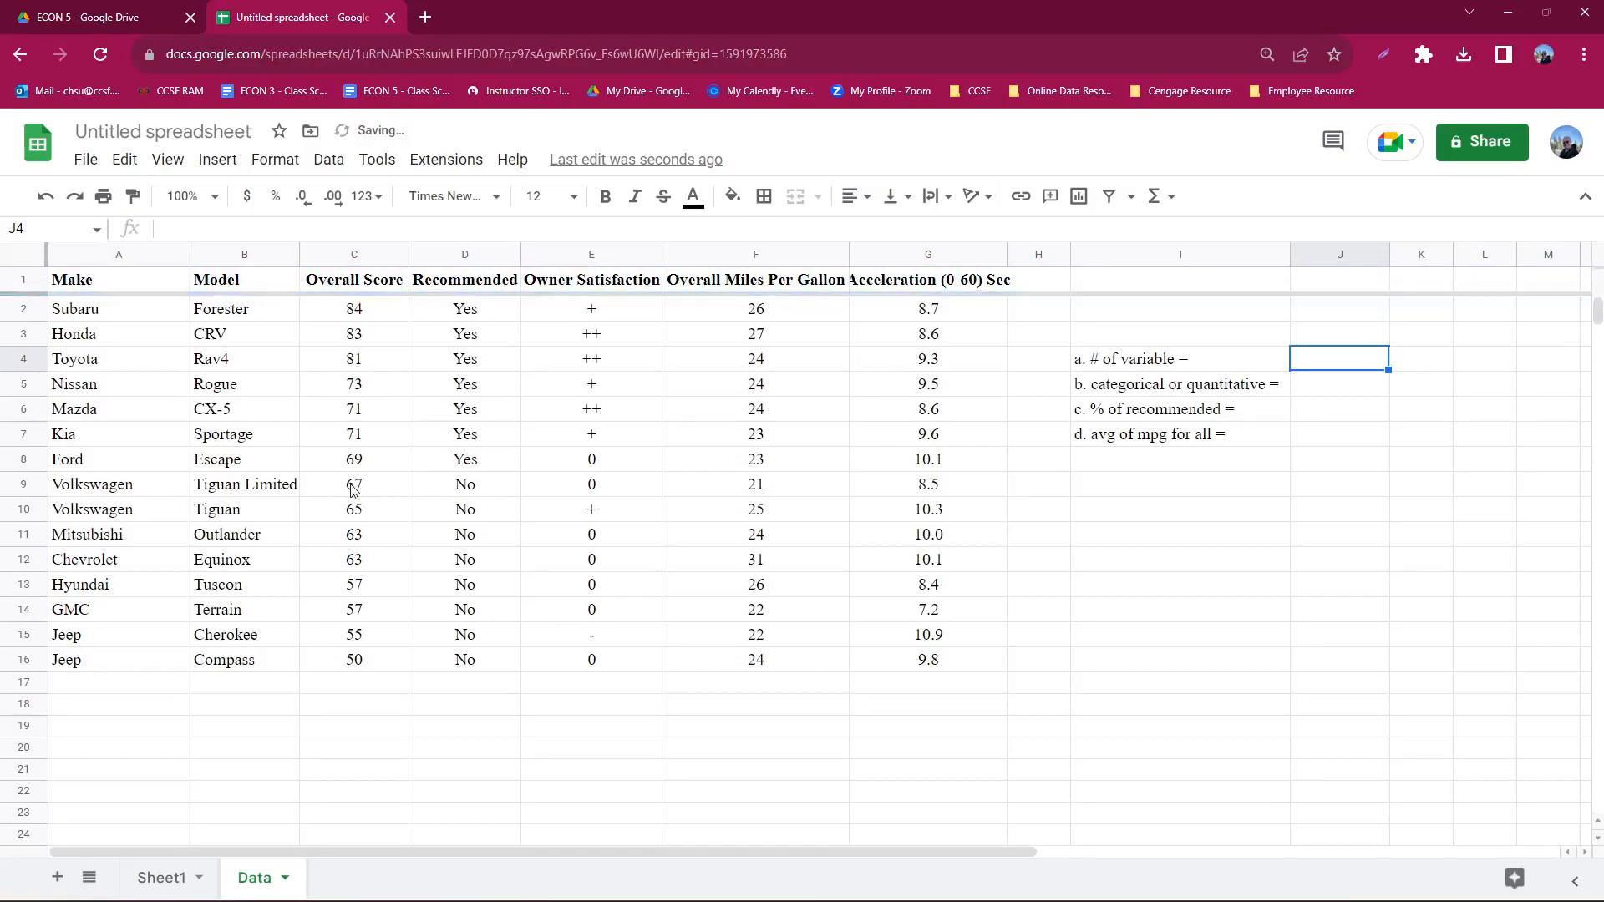
scroll(330, 438, "down", 5)
scroll(331, 442, "up", 5)
scroll(330, 443, "down", 2)
scroll(313, 450, "up", 1)
scroll(311, 449, "up", 3)
scroll(330, 430, "down", 5)
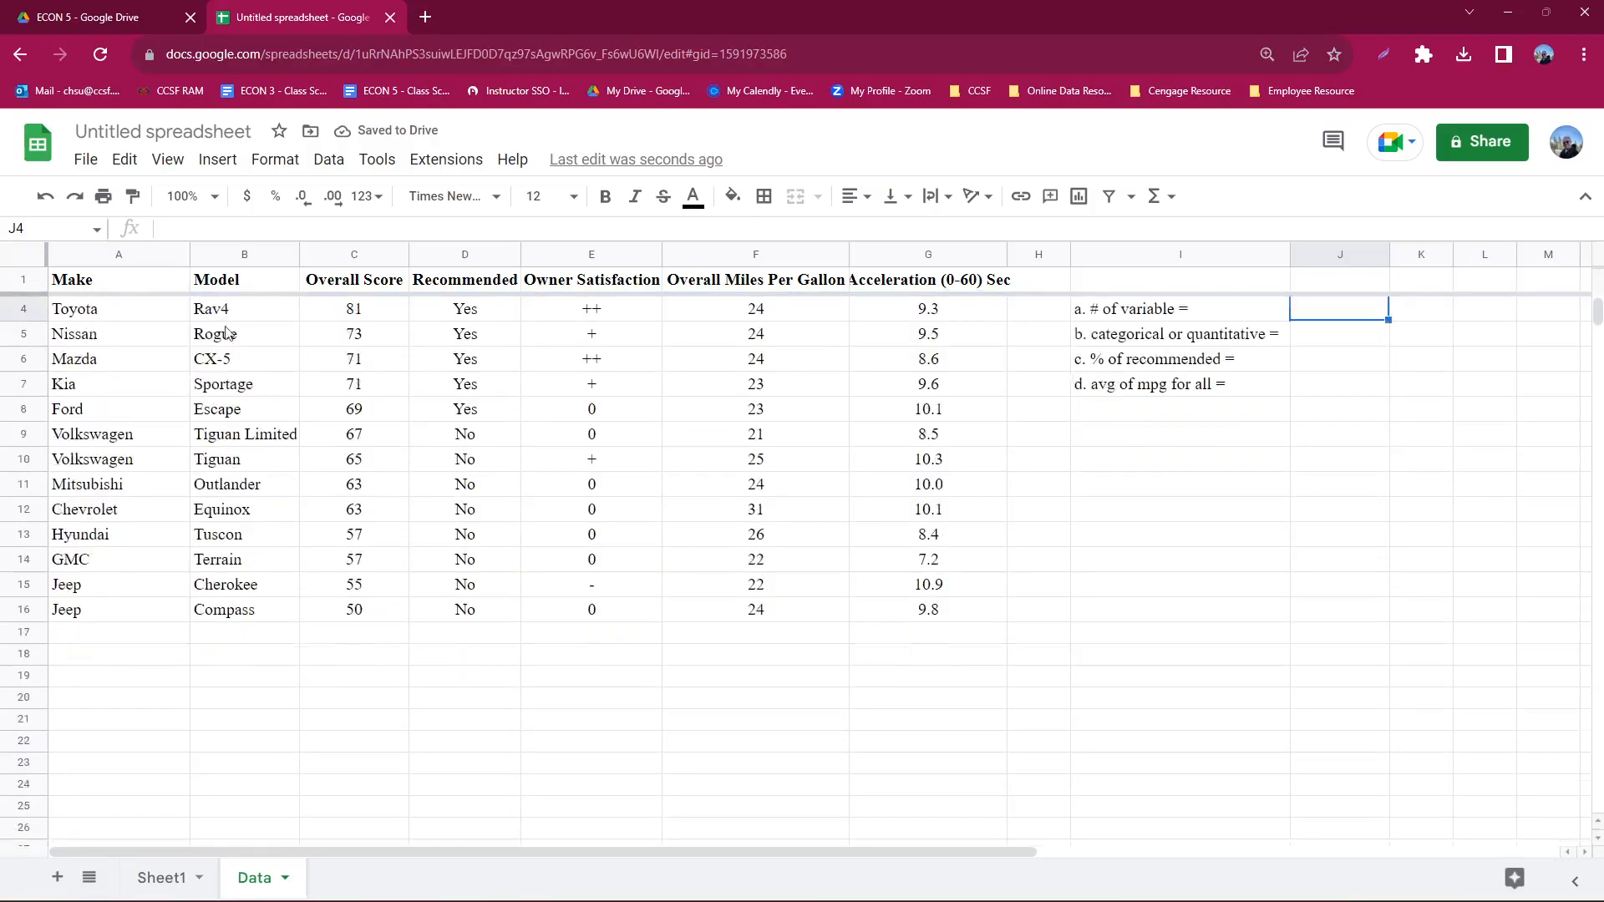
scroll(376, 412, "down", 4)
scroll(281, 391, "up", 6)
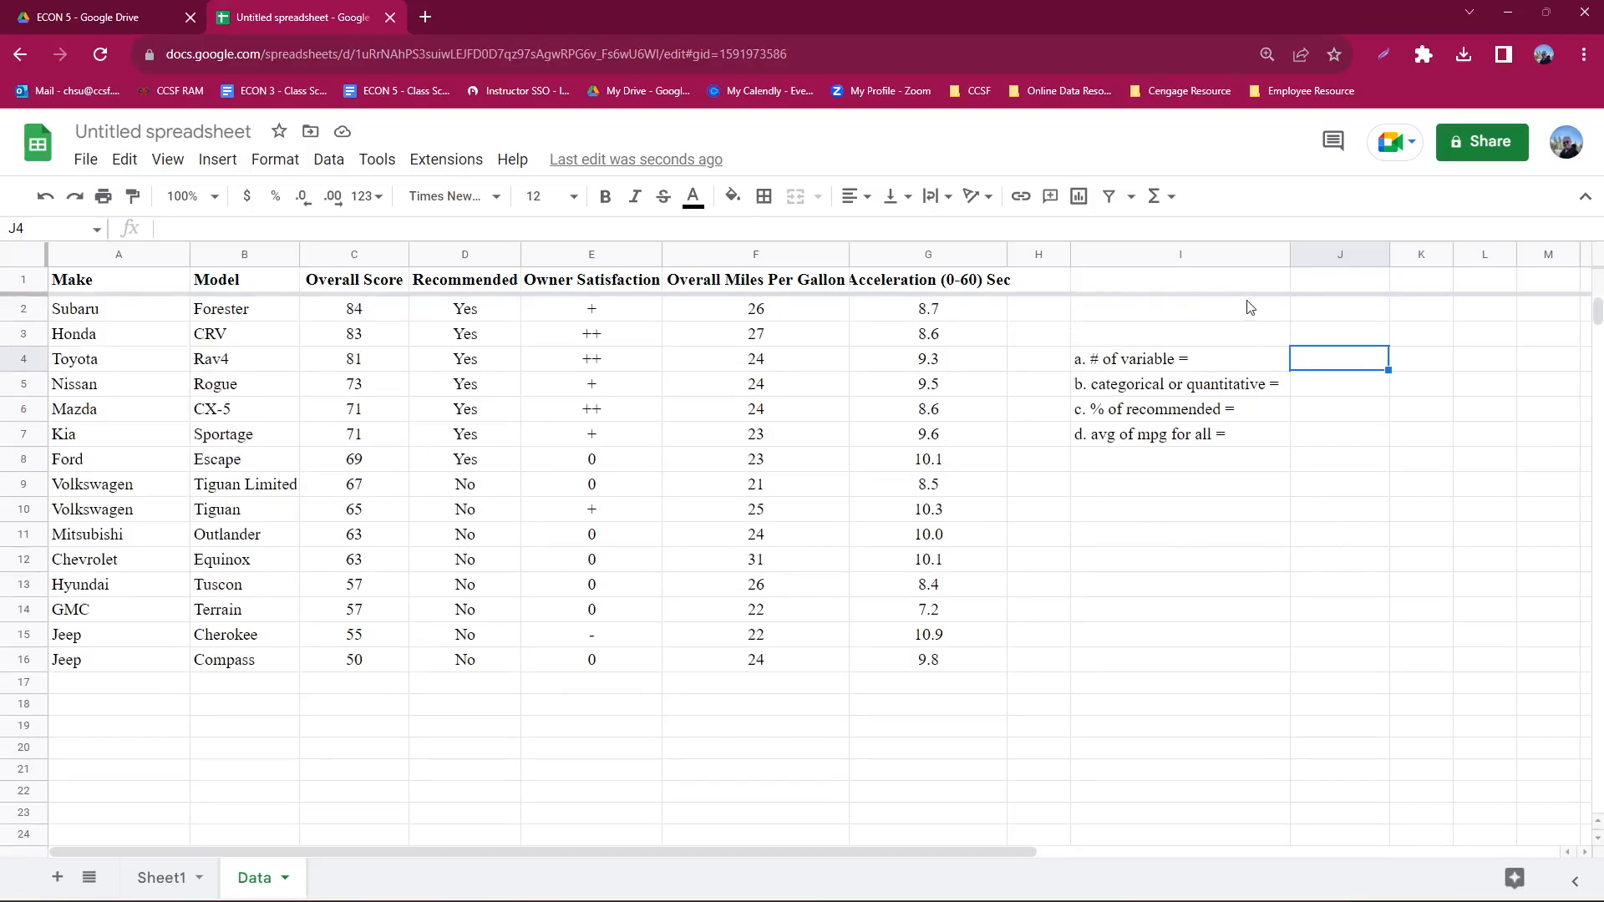
- Label I2 "n =" and count the observations in J2 with a COUNT formula over column F
left_click(1235, 321)
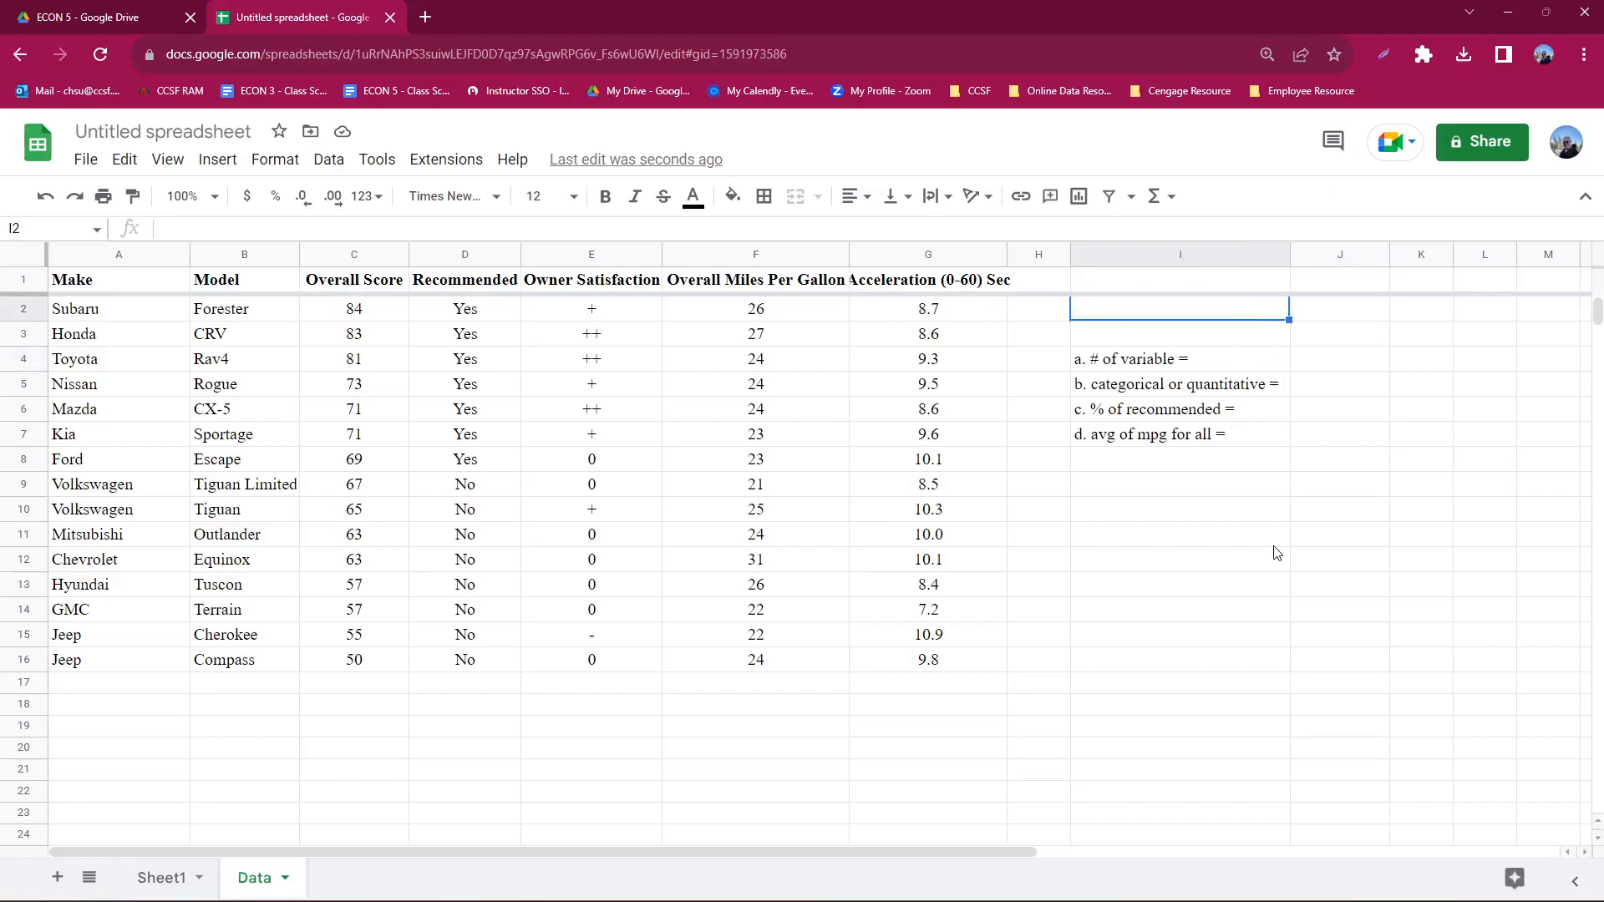
type("n =")
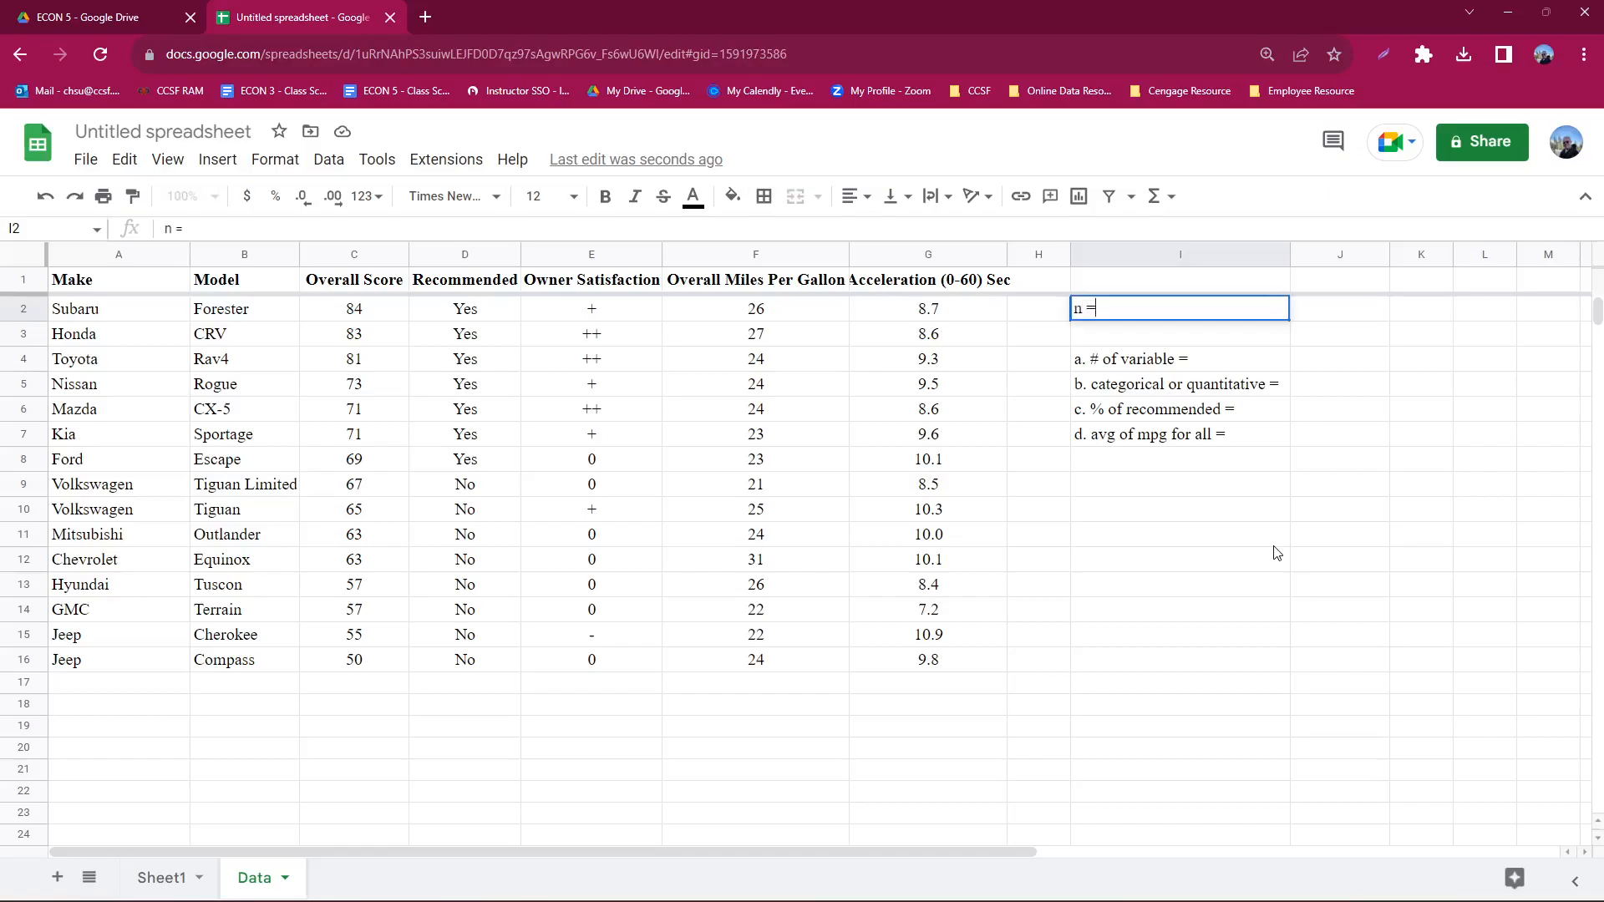
key("Tab")
type("=count")
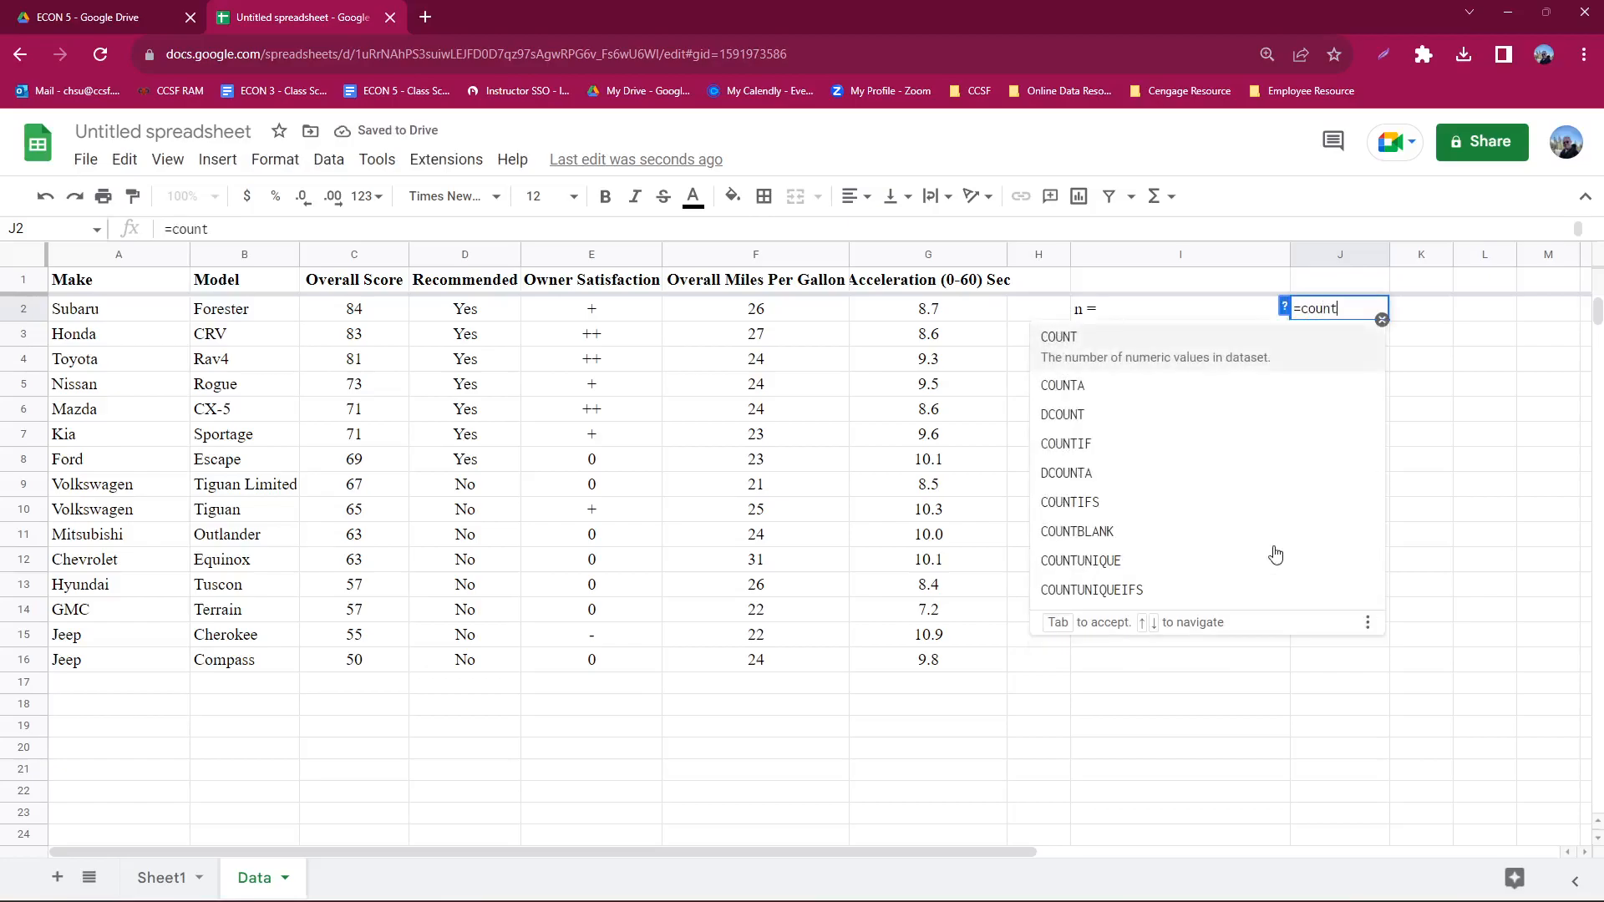
type("(")
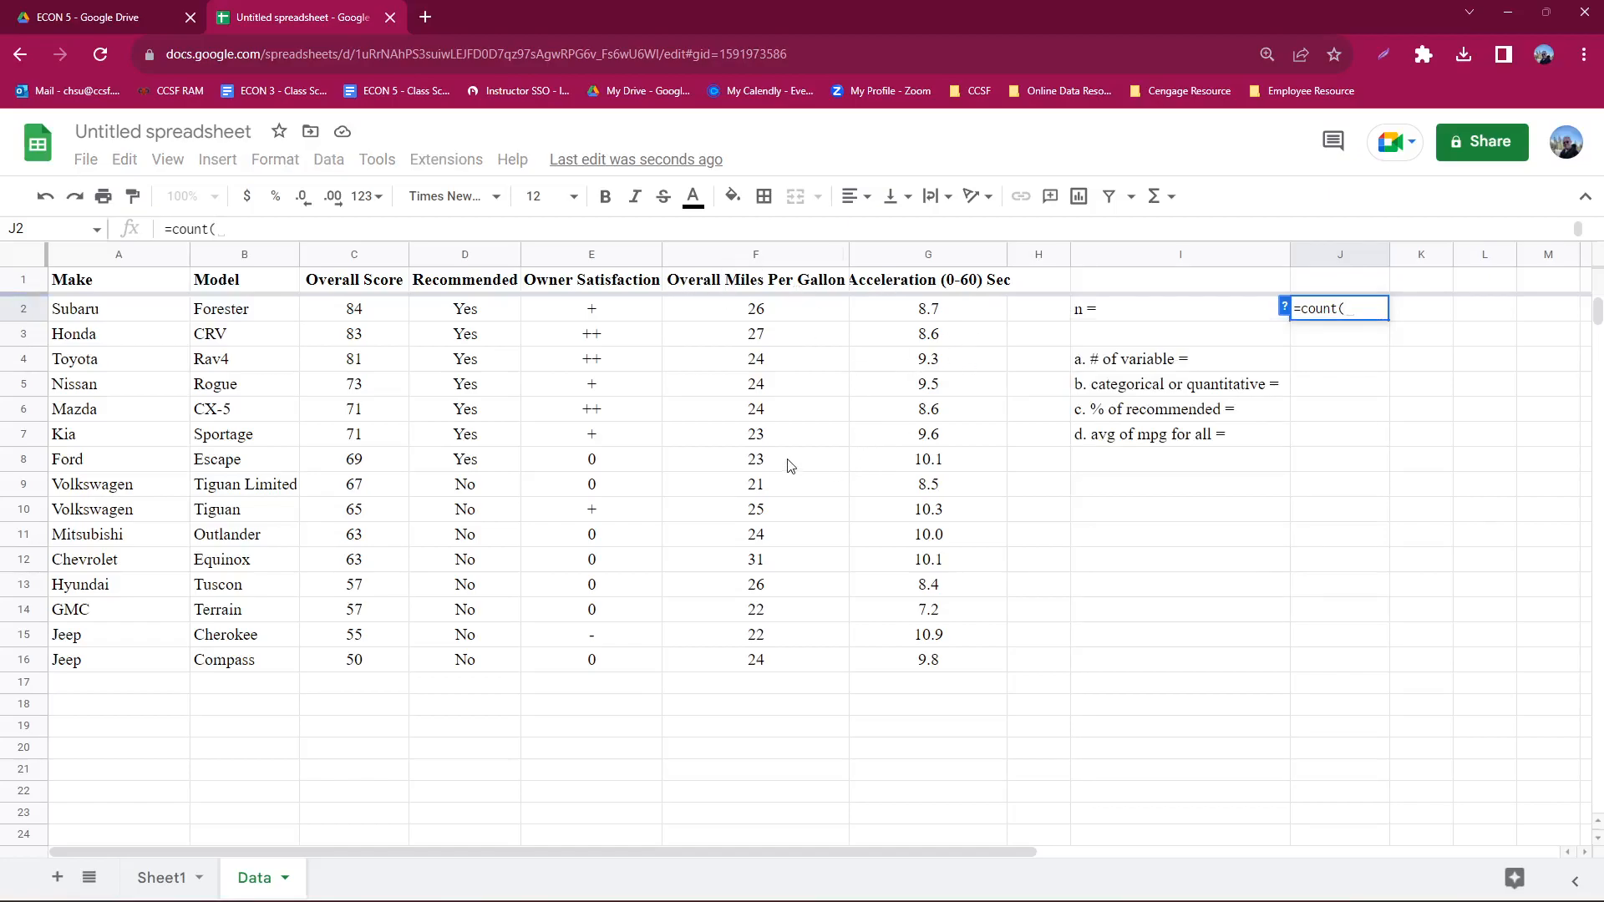
left_click(735, 262)
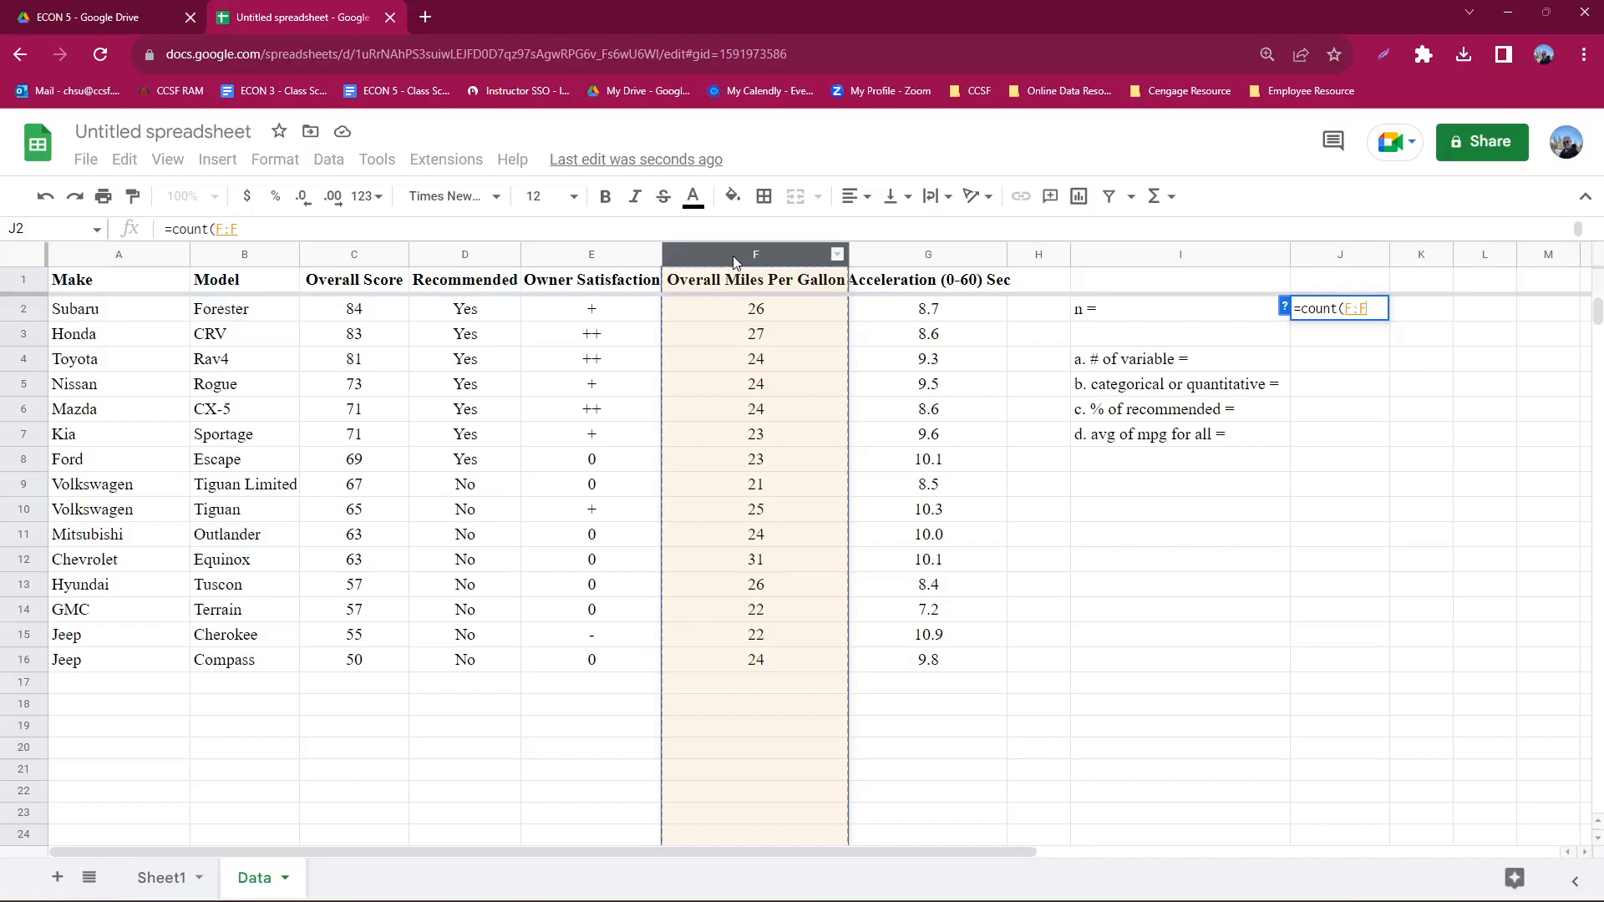
key("Return")
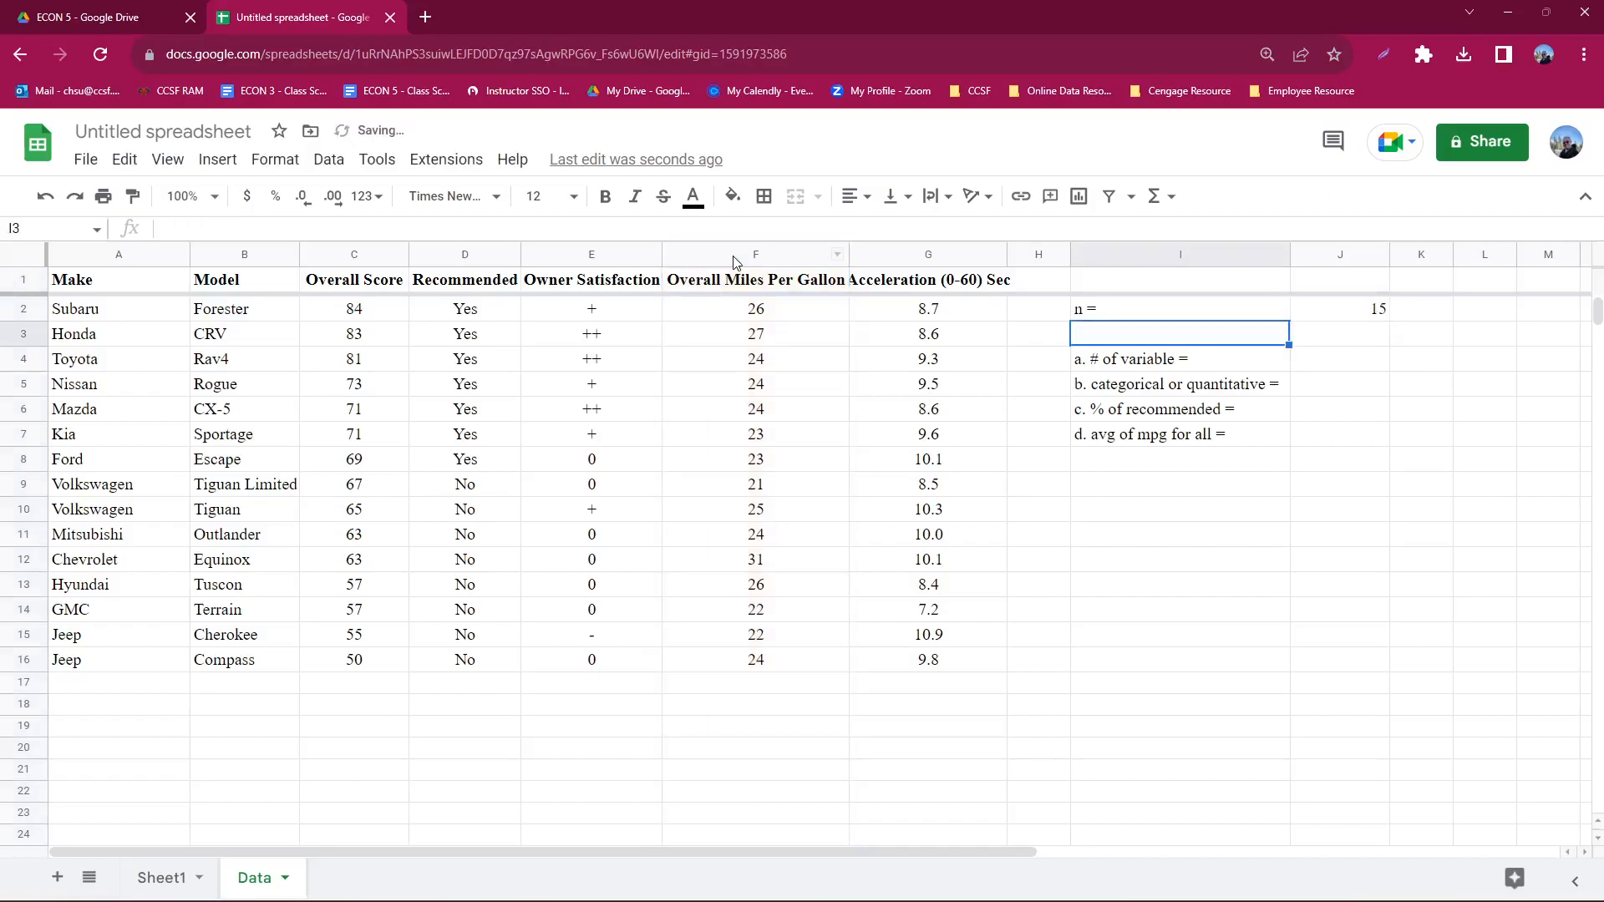
- Try counting the variables in J4 with a COUNT formula over row 1, and dismiss the suggested autofill
left_click(1355, 367)
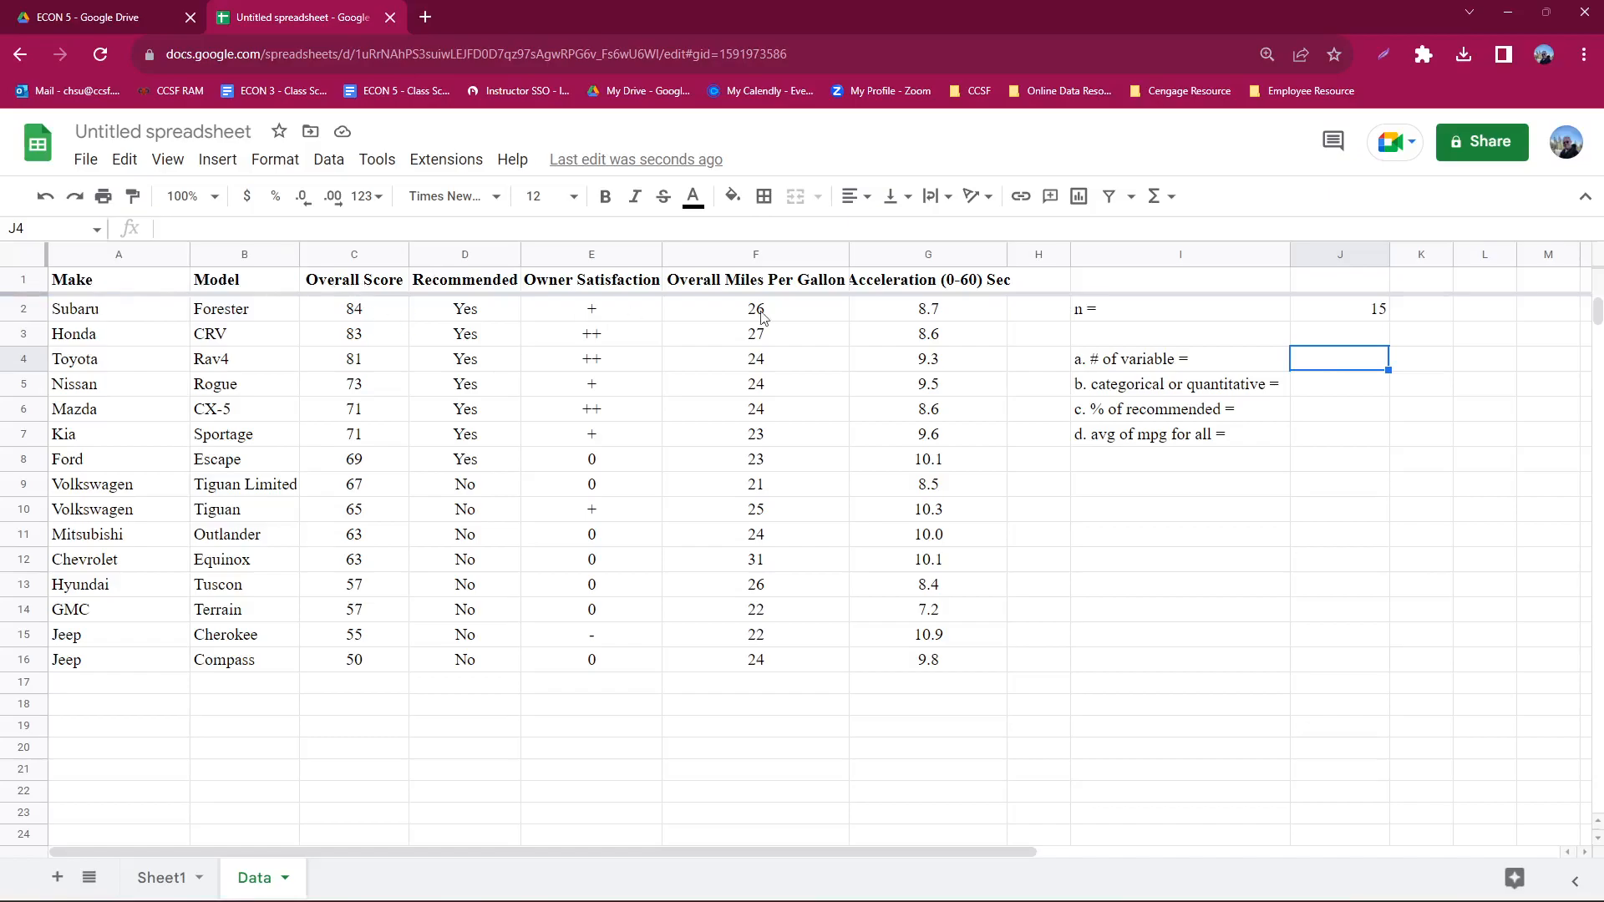
type("=")
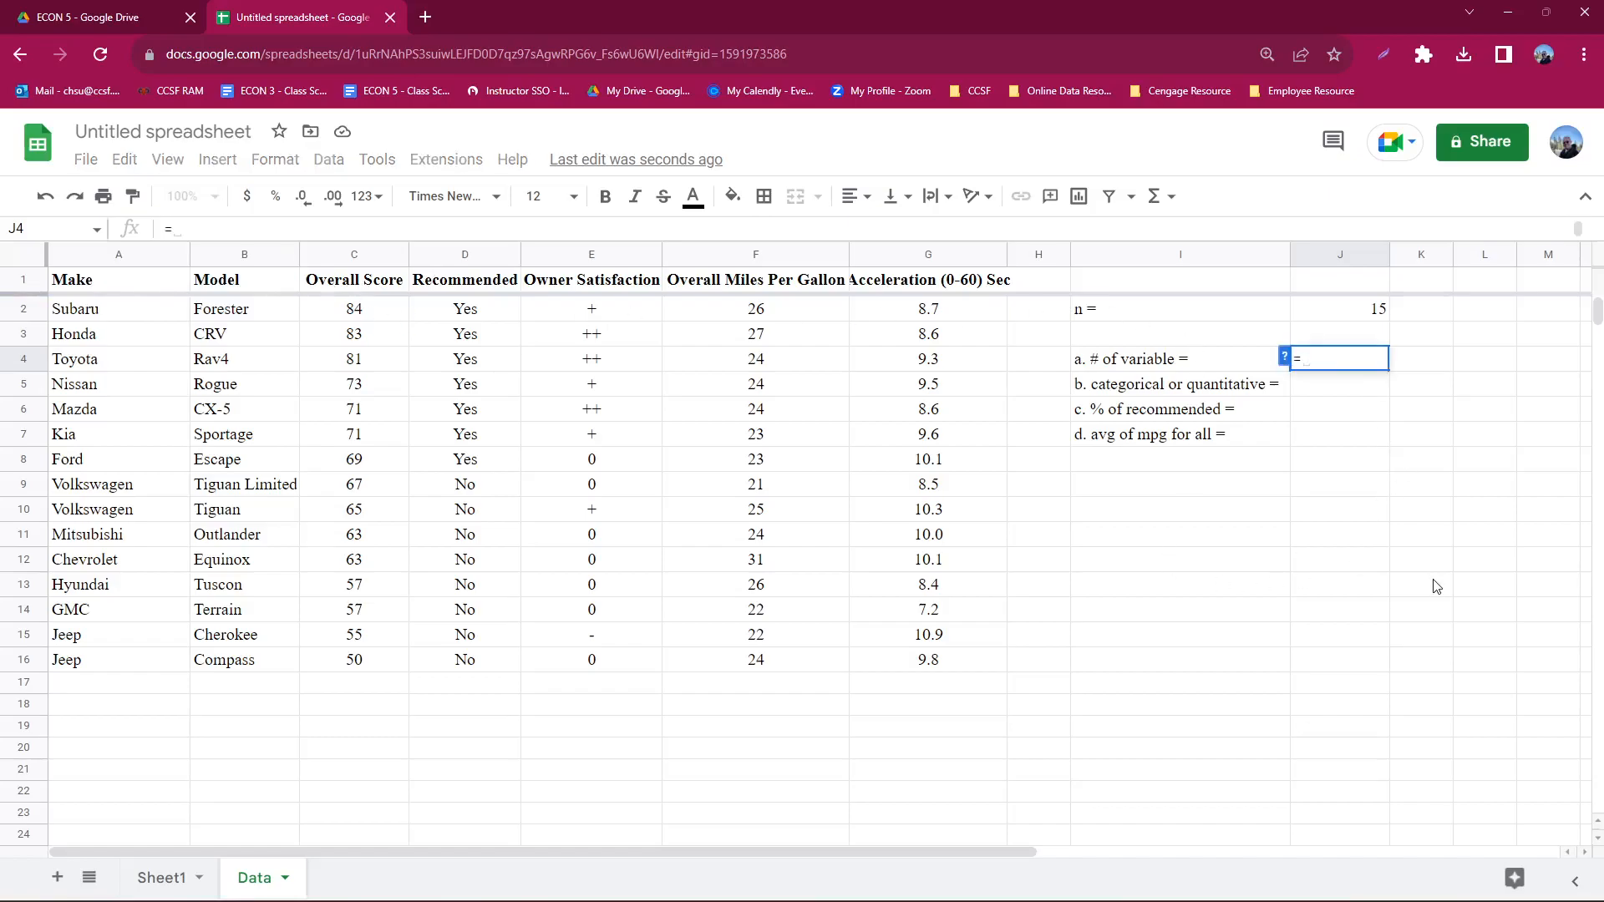
type("coun")
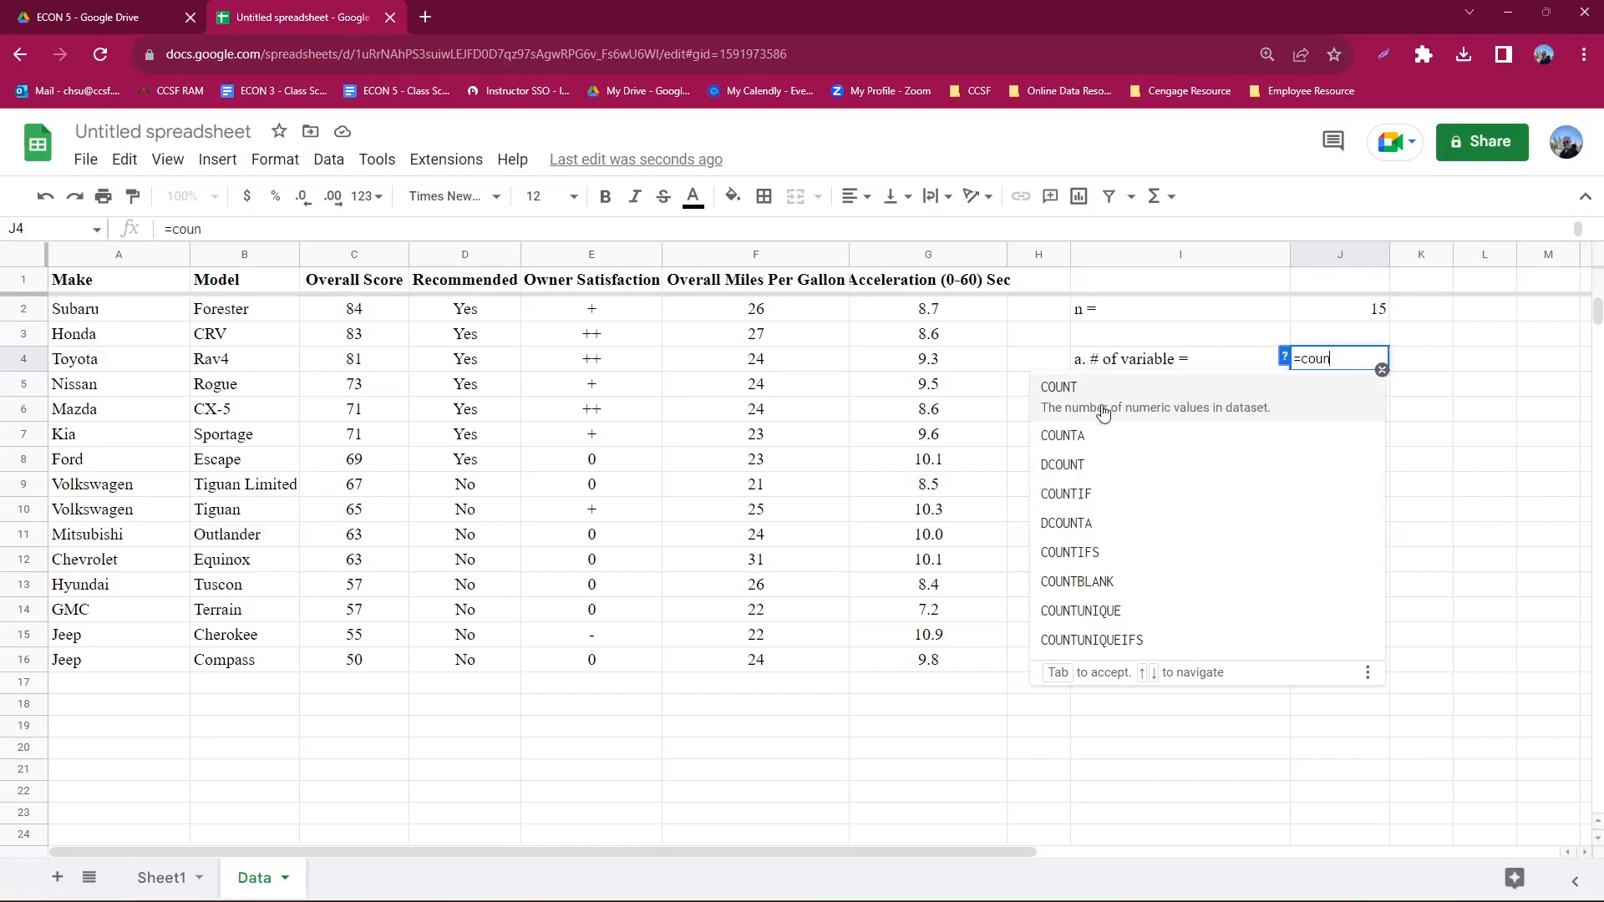
left_click(1159, 408)
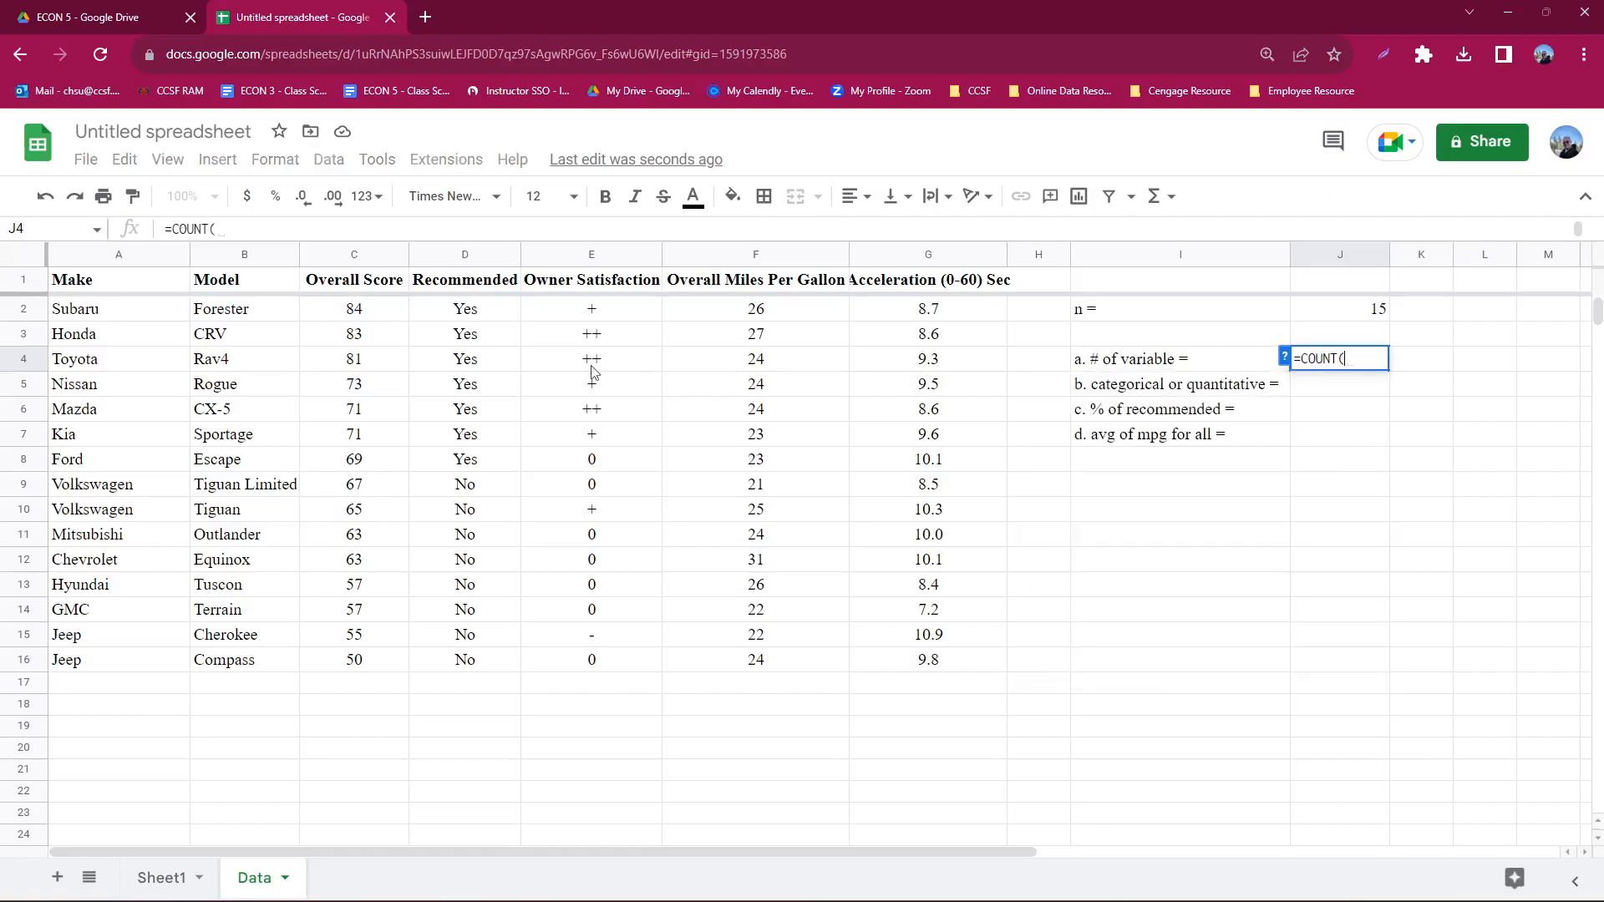
left_click(20, 285)
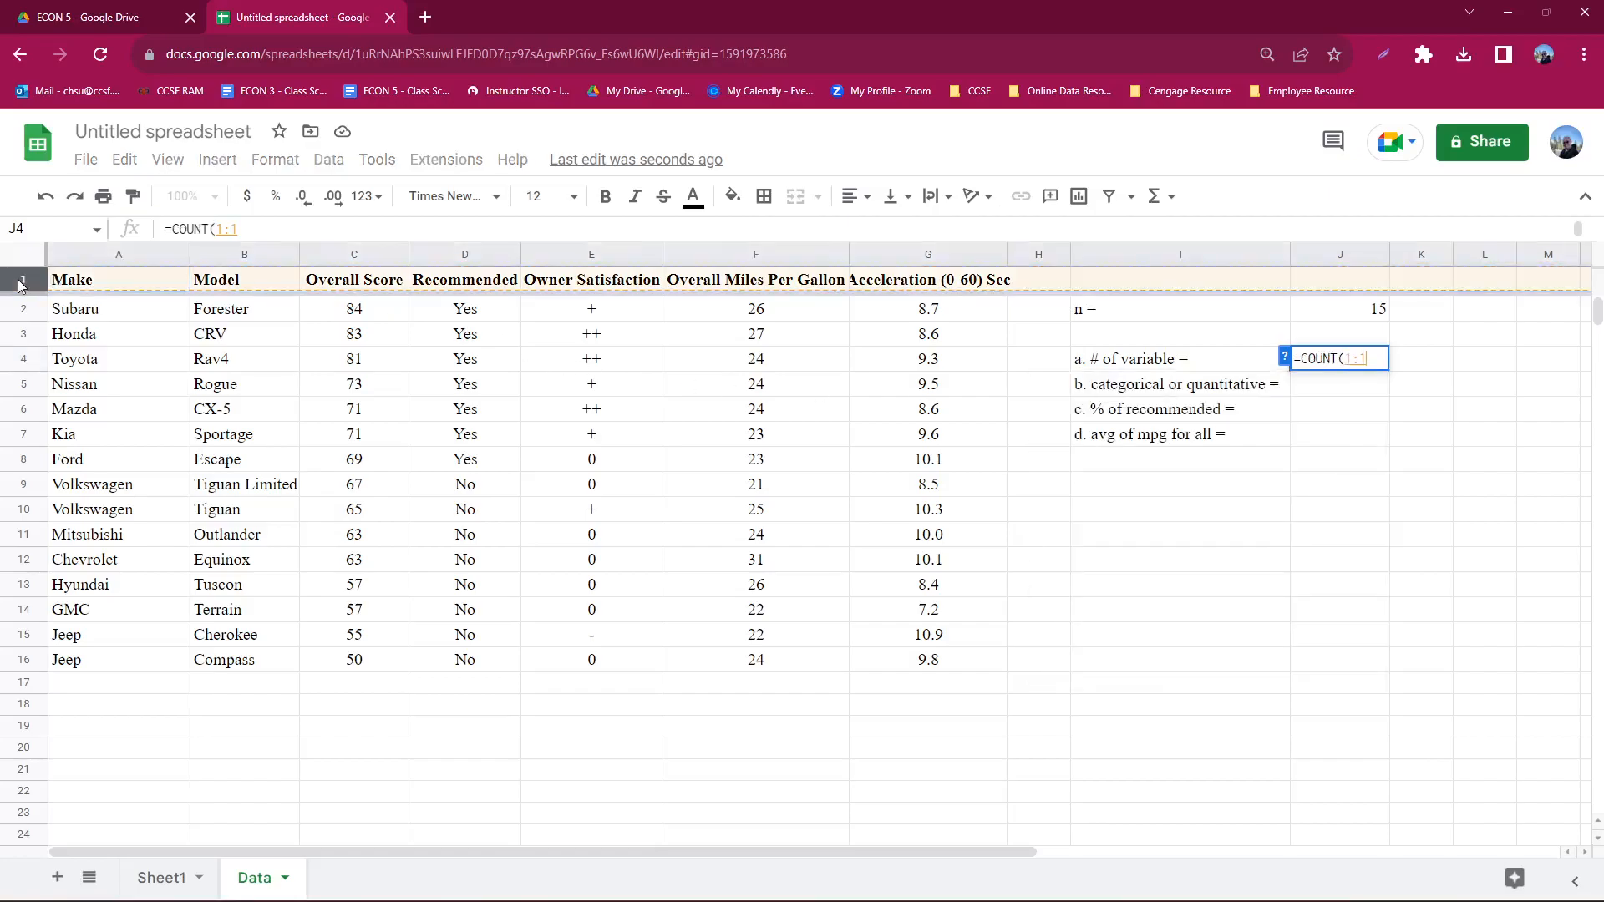
key("Return")
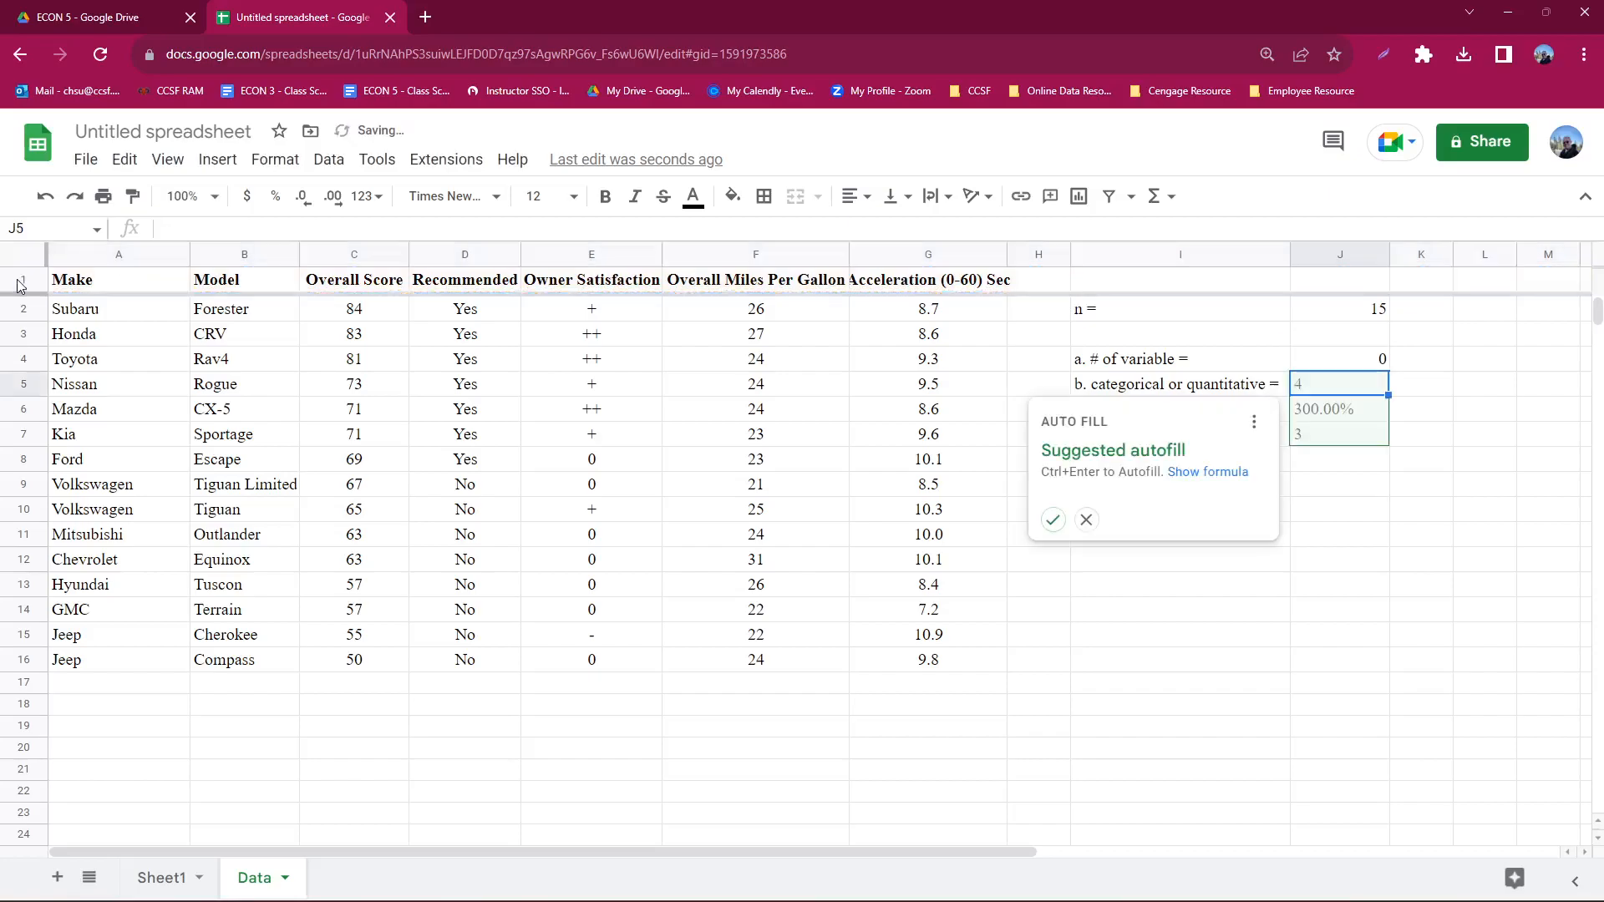
left_click(1086, 519)
- Replace the formula in J4 with a COUNTA formula over row 1 to count the variables
left_click(1327, 400)
left_click(1353, 367)
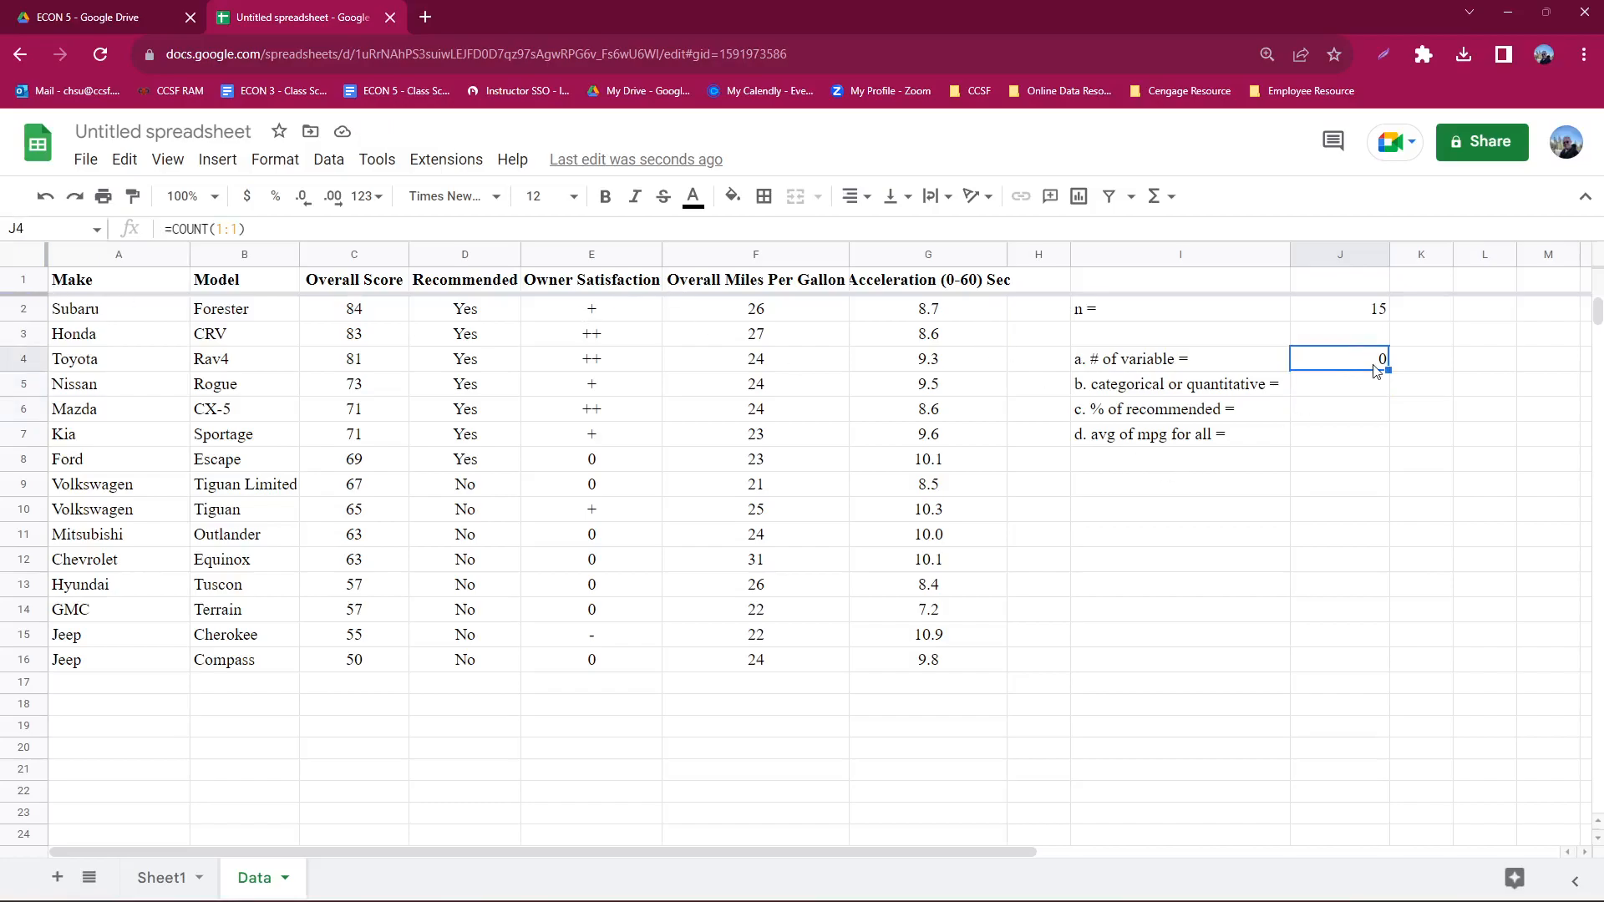
key("Delete")
type("=coun")
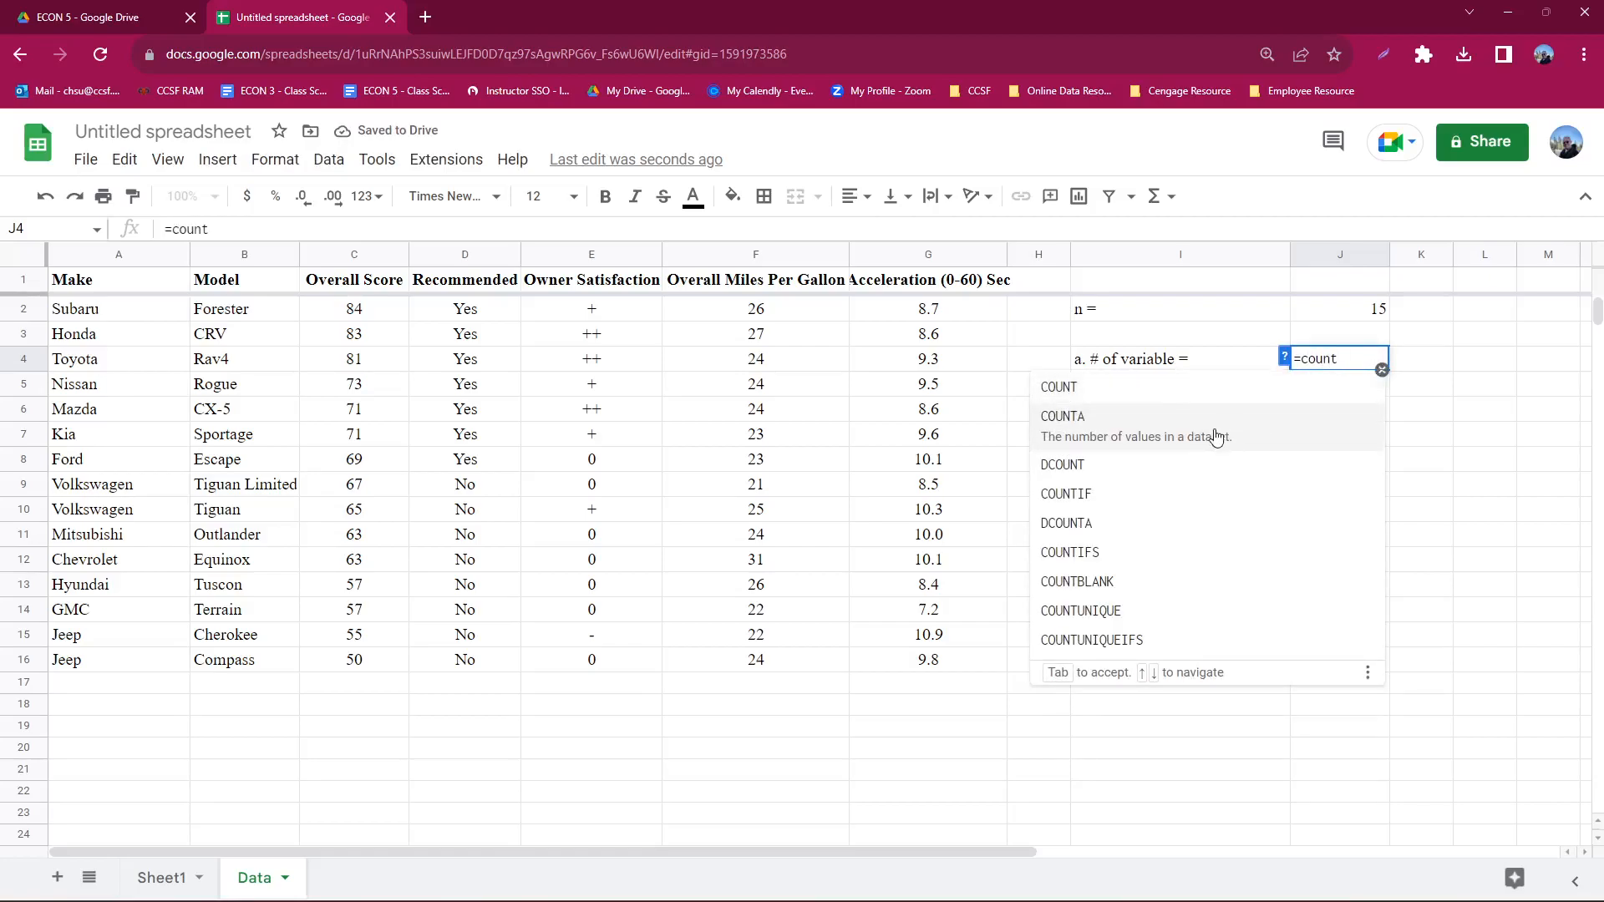
type("t")
left_click(1216, 435)
left_click(32, 279)
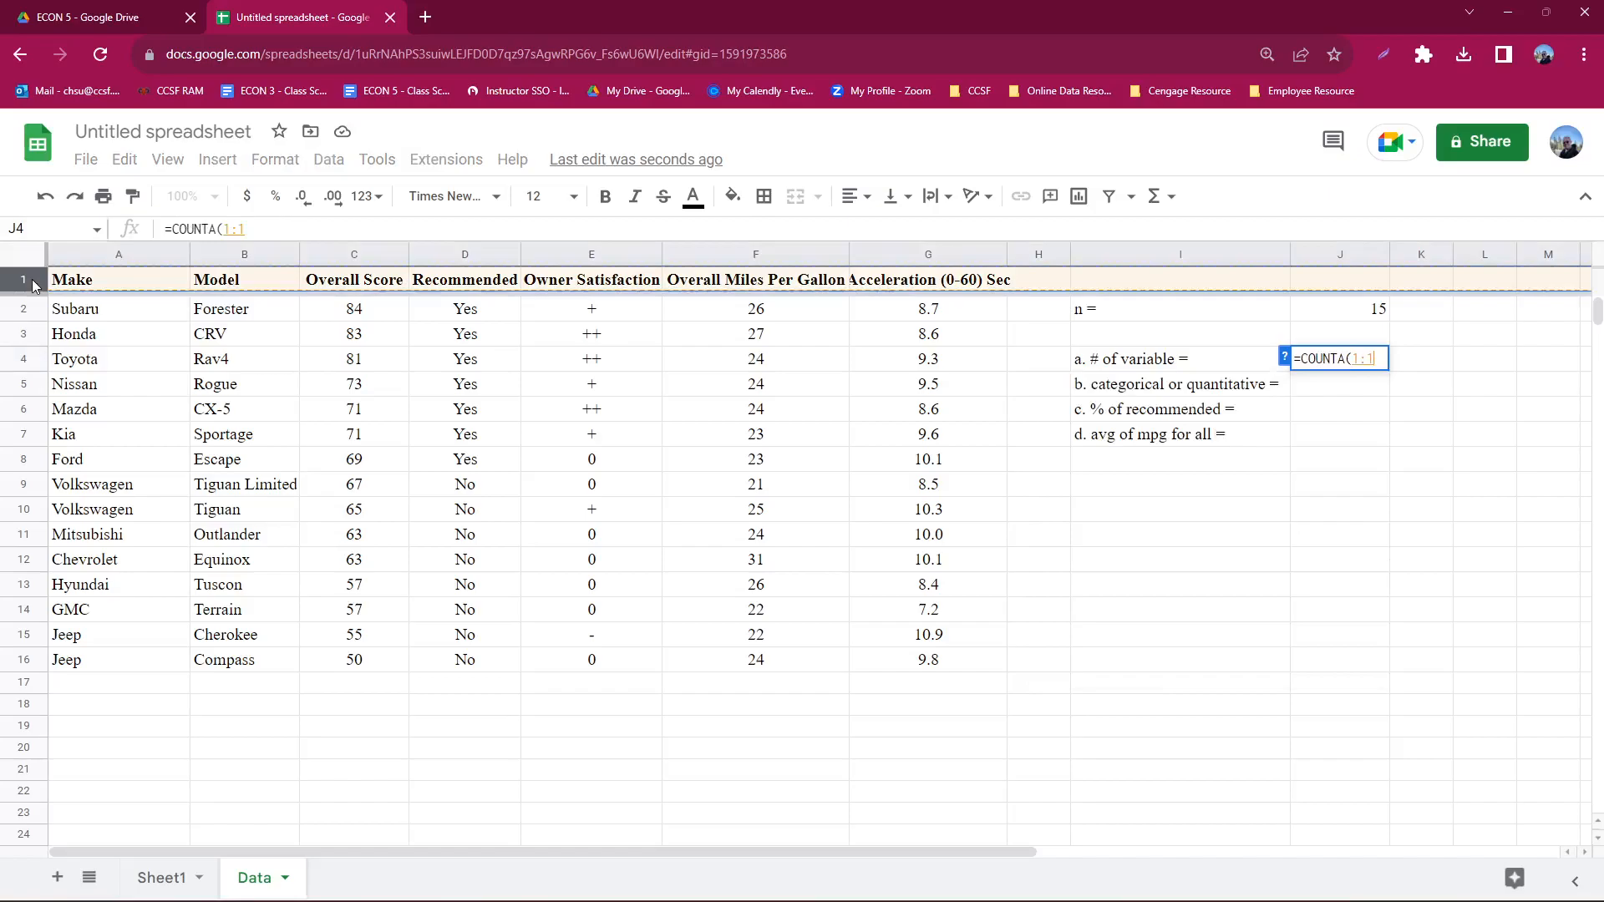
key("Return")
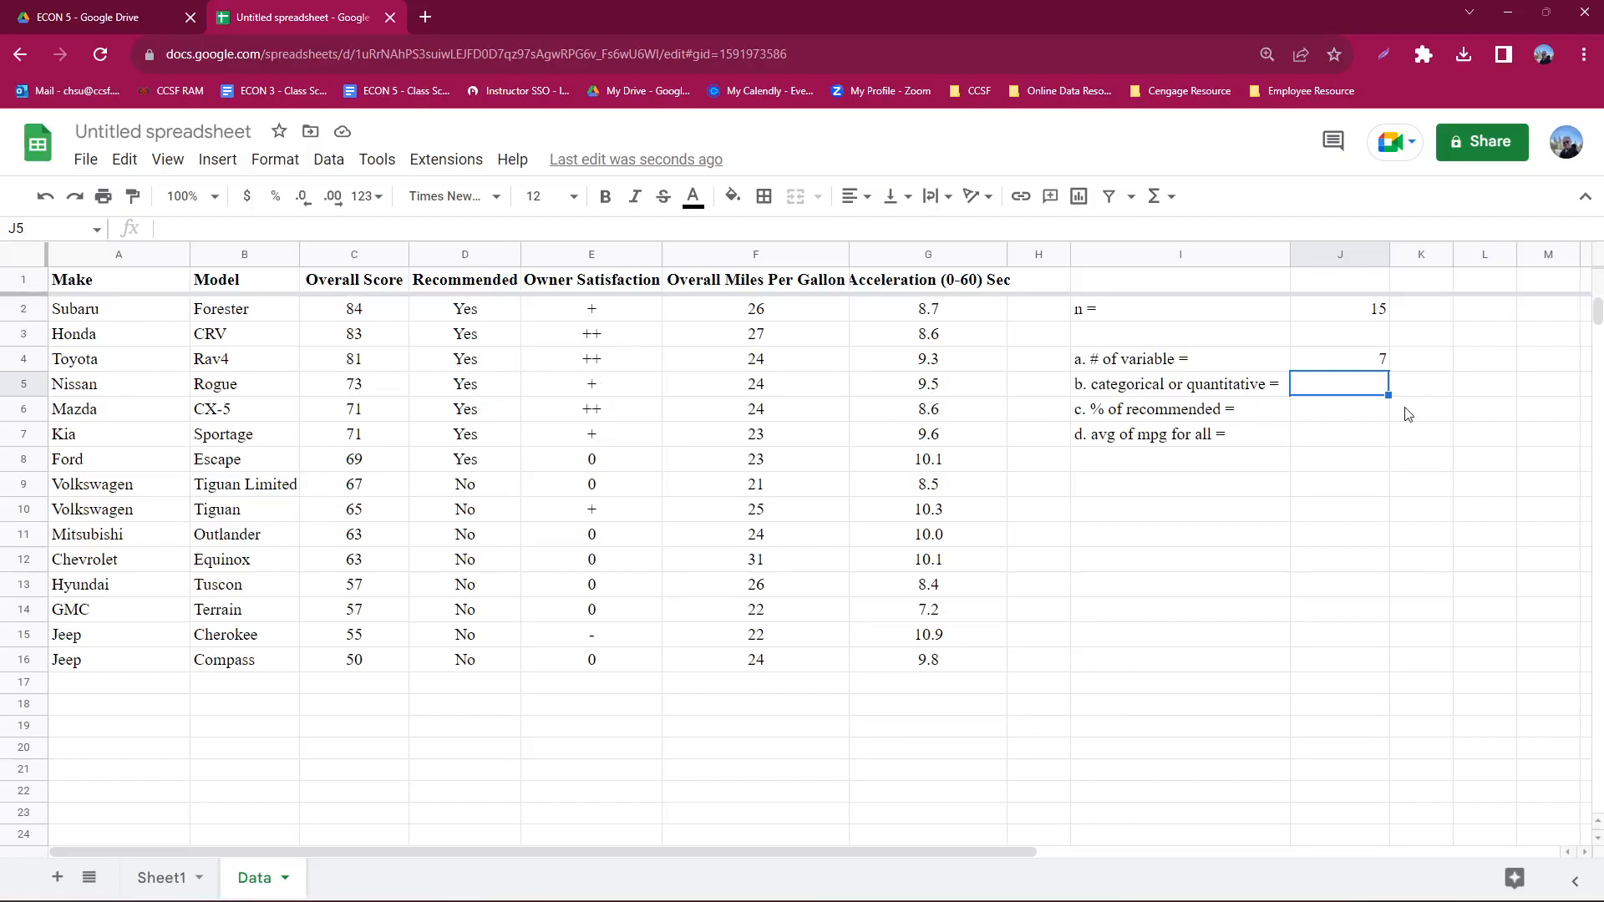
- Enter =COUNTIF(D:D,"yes") in J6 to count the recommended vehicles for question c
left_click(1363, 417)
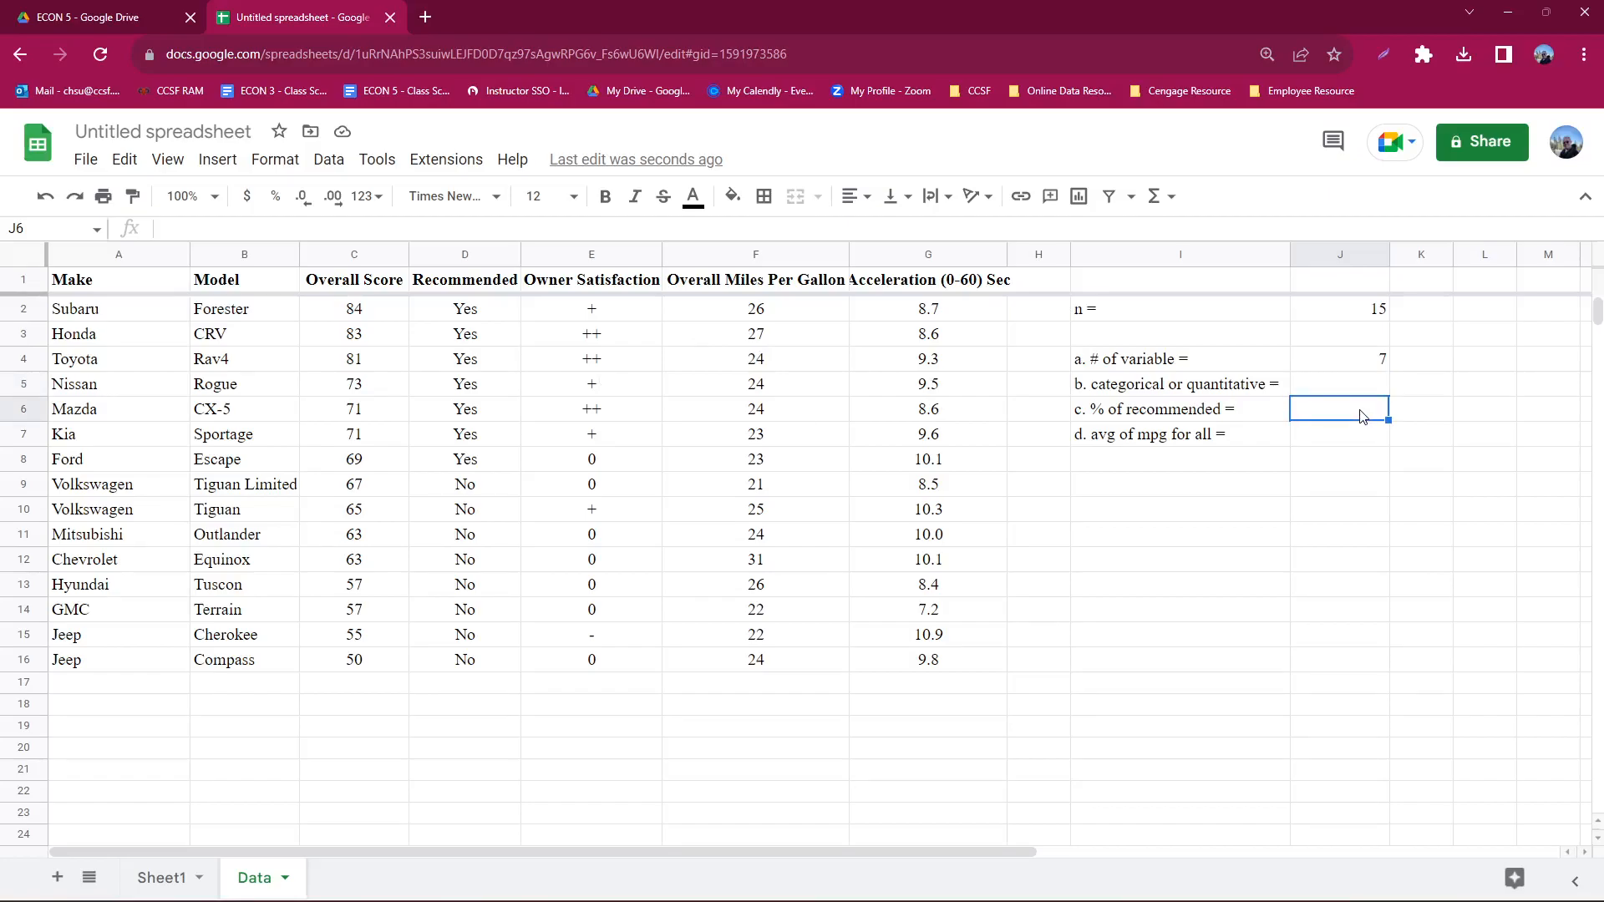
type("=")
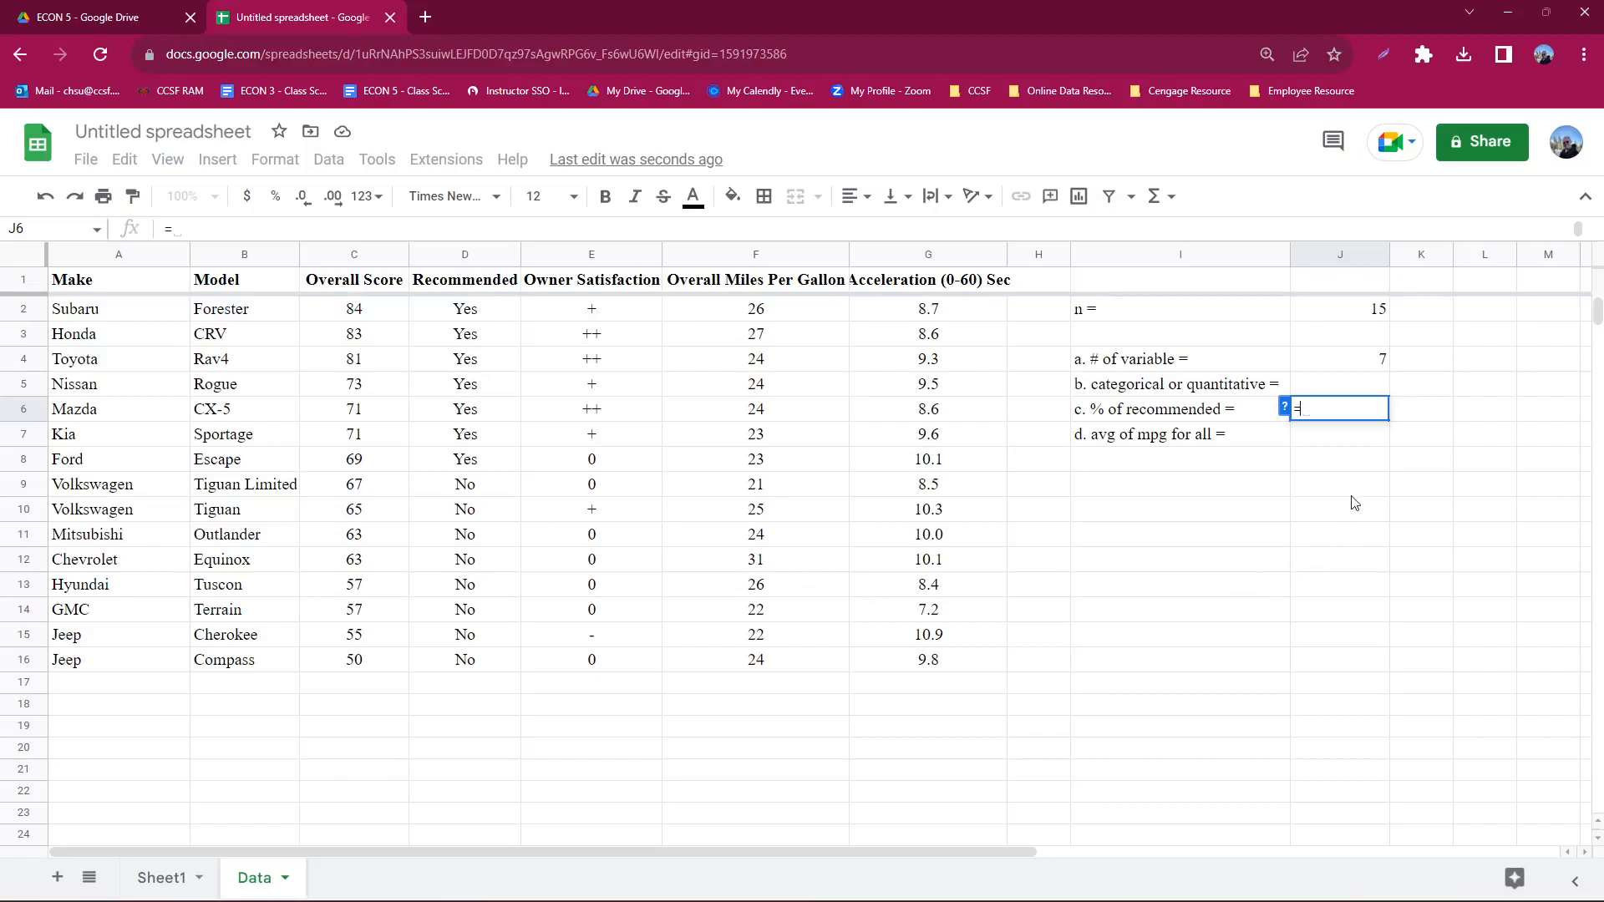
type("count")
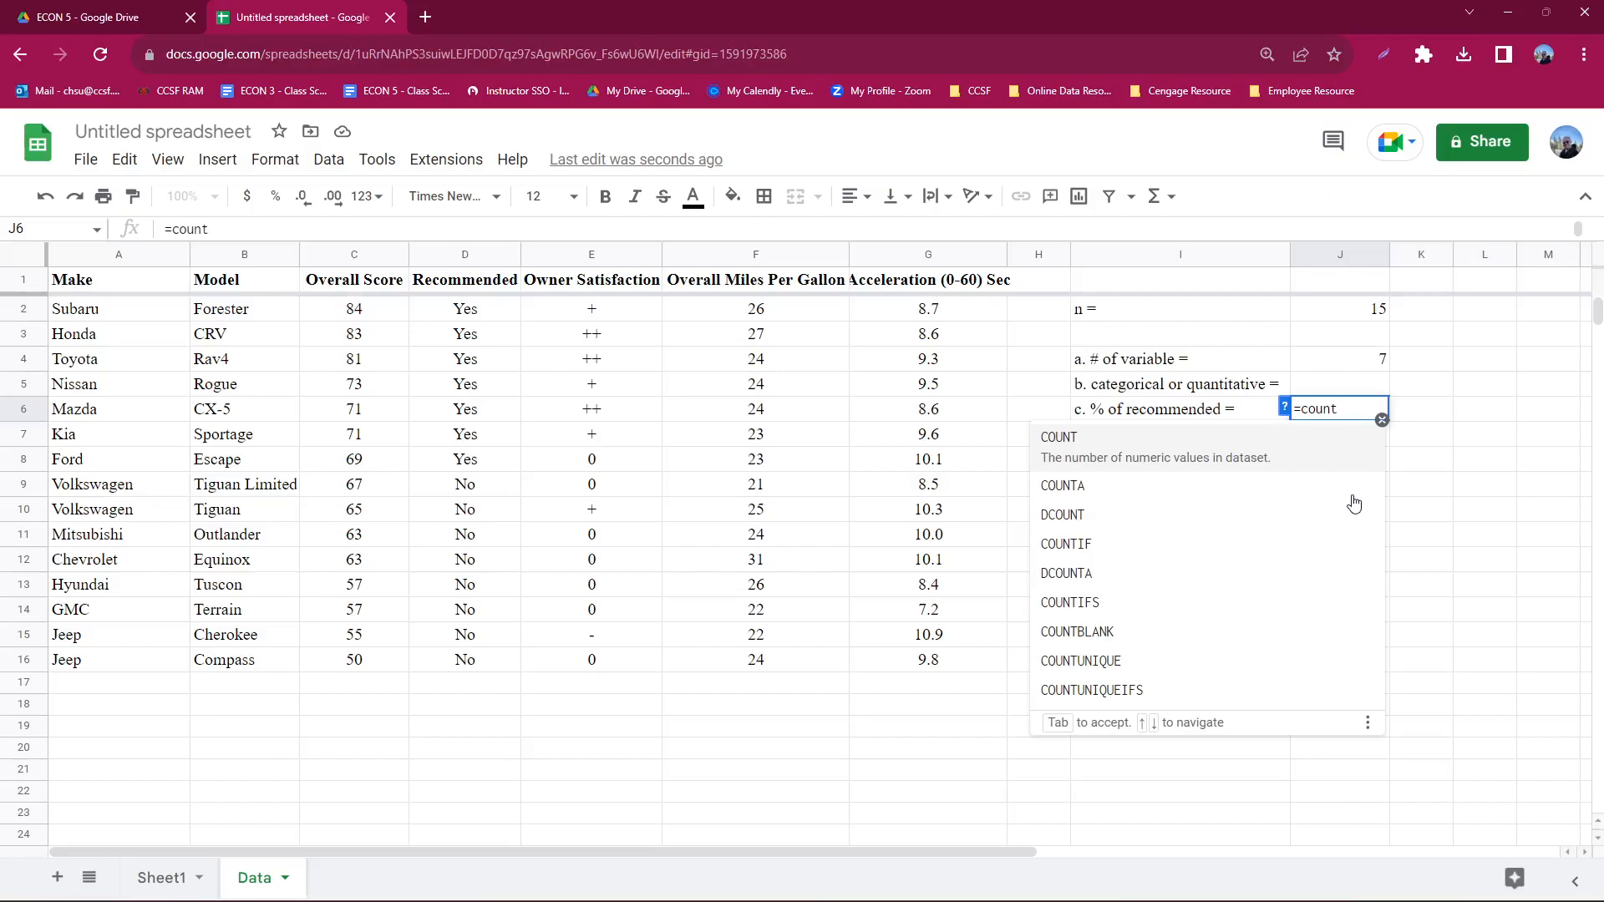
left_click(1145, 543)
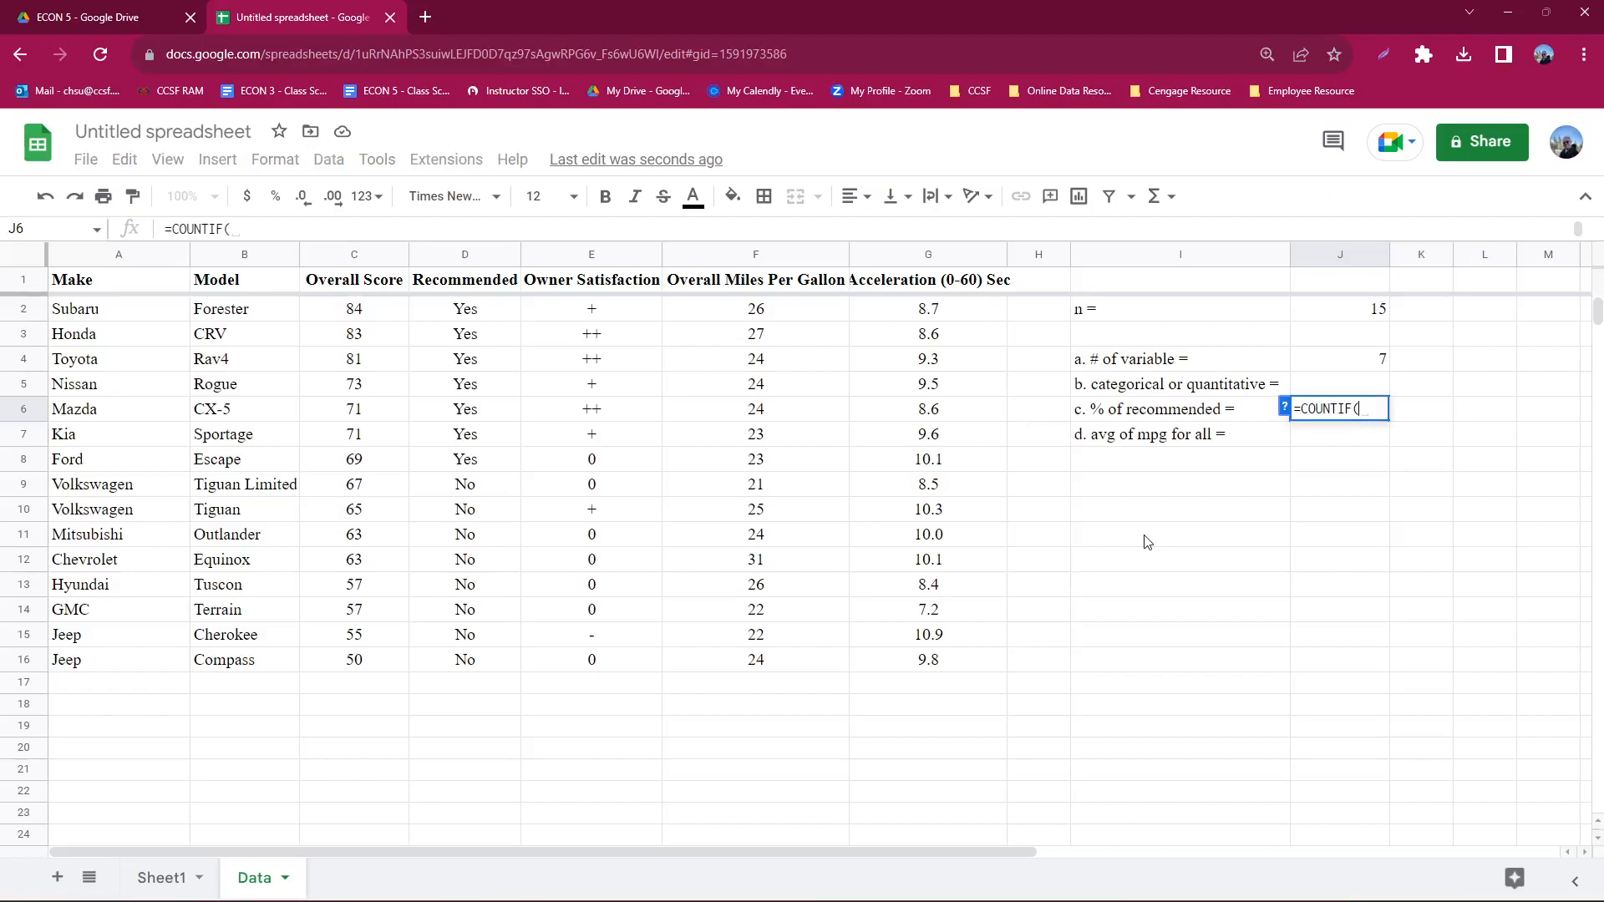
left_click(459, 255)
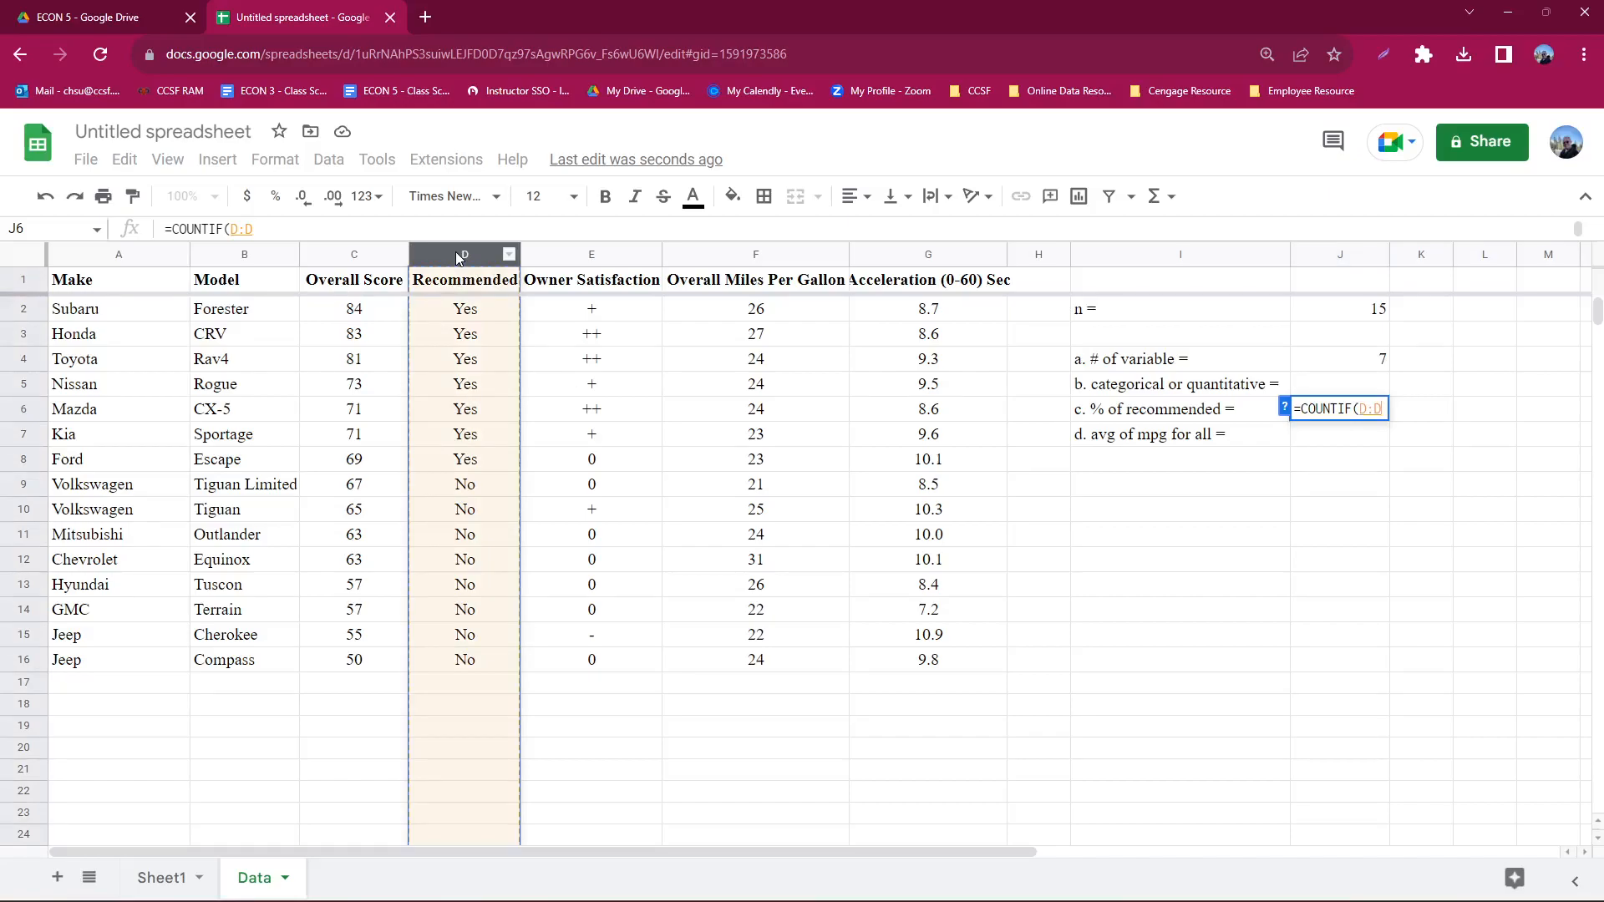
type(",\"")
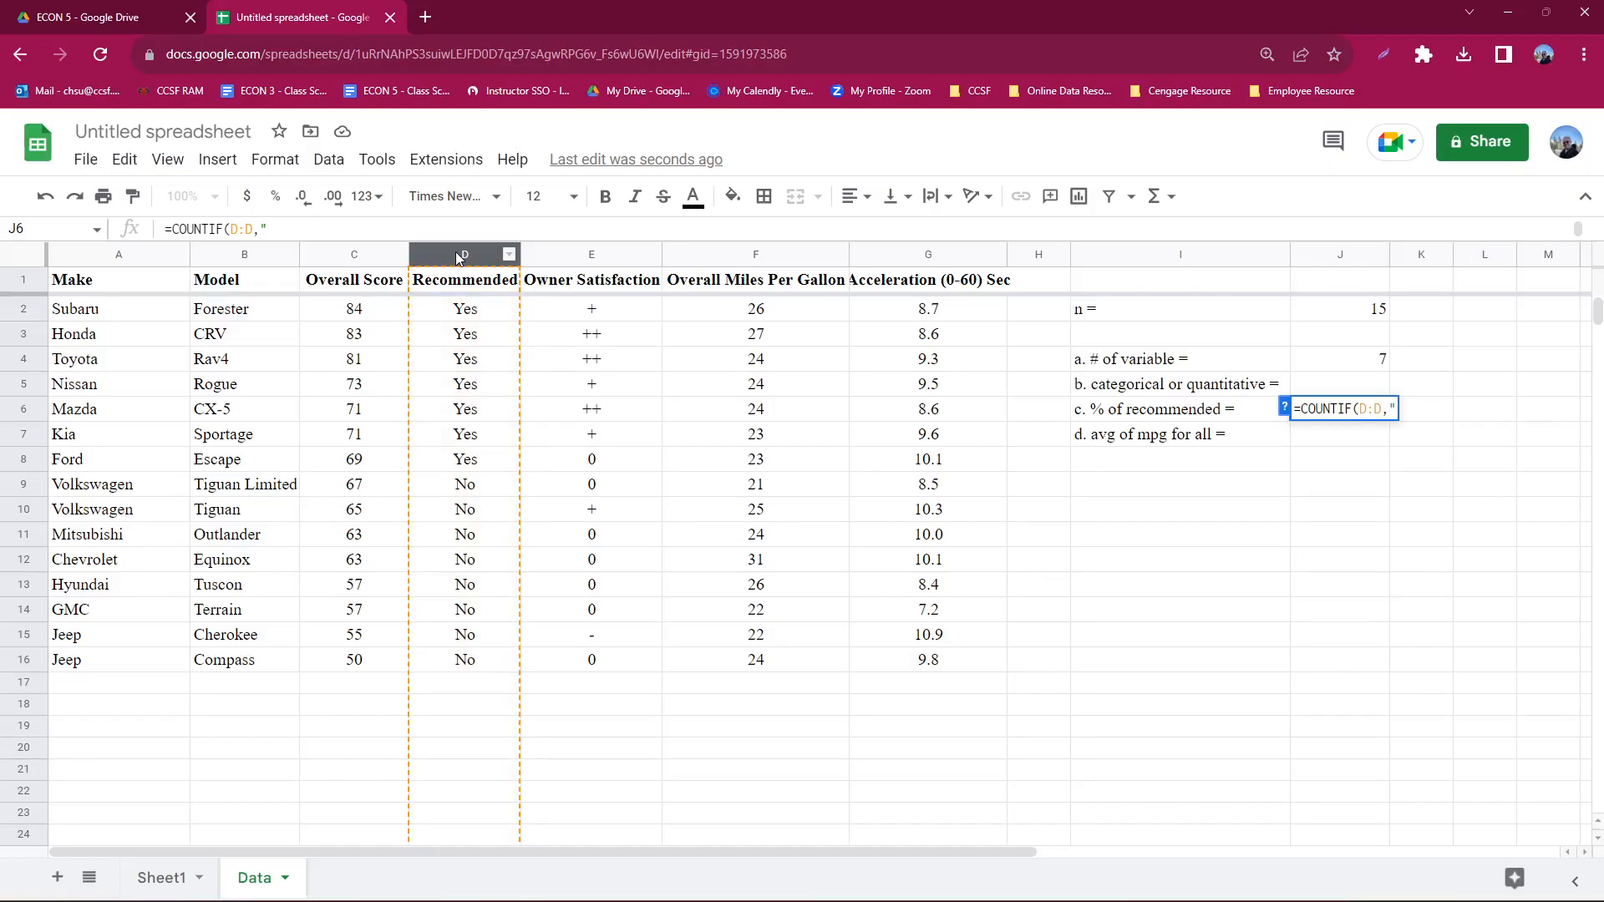
type("yes\")")
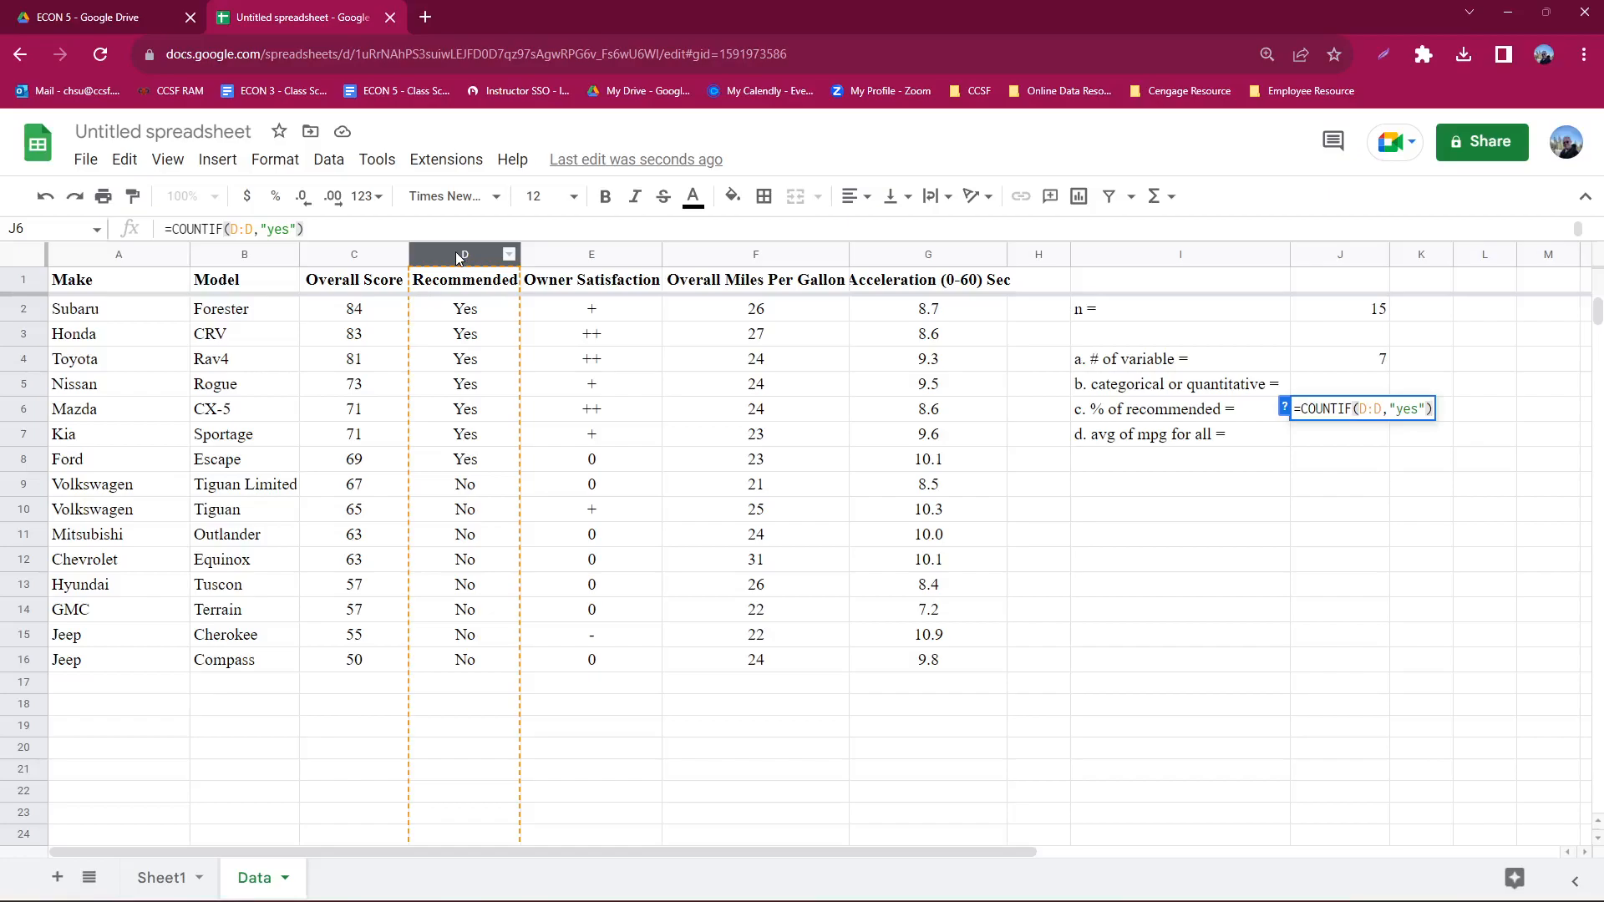
key("Return")
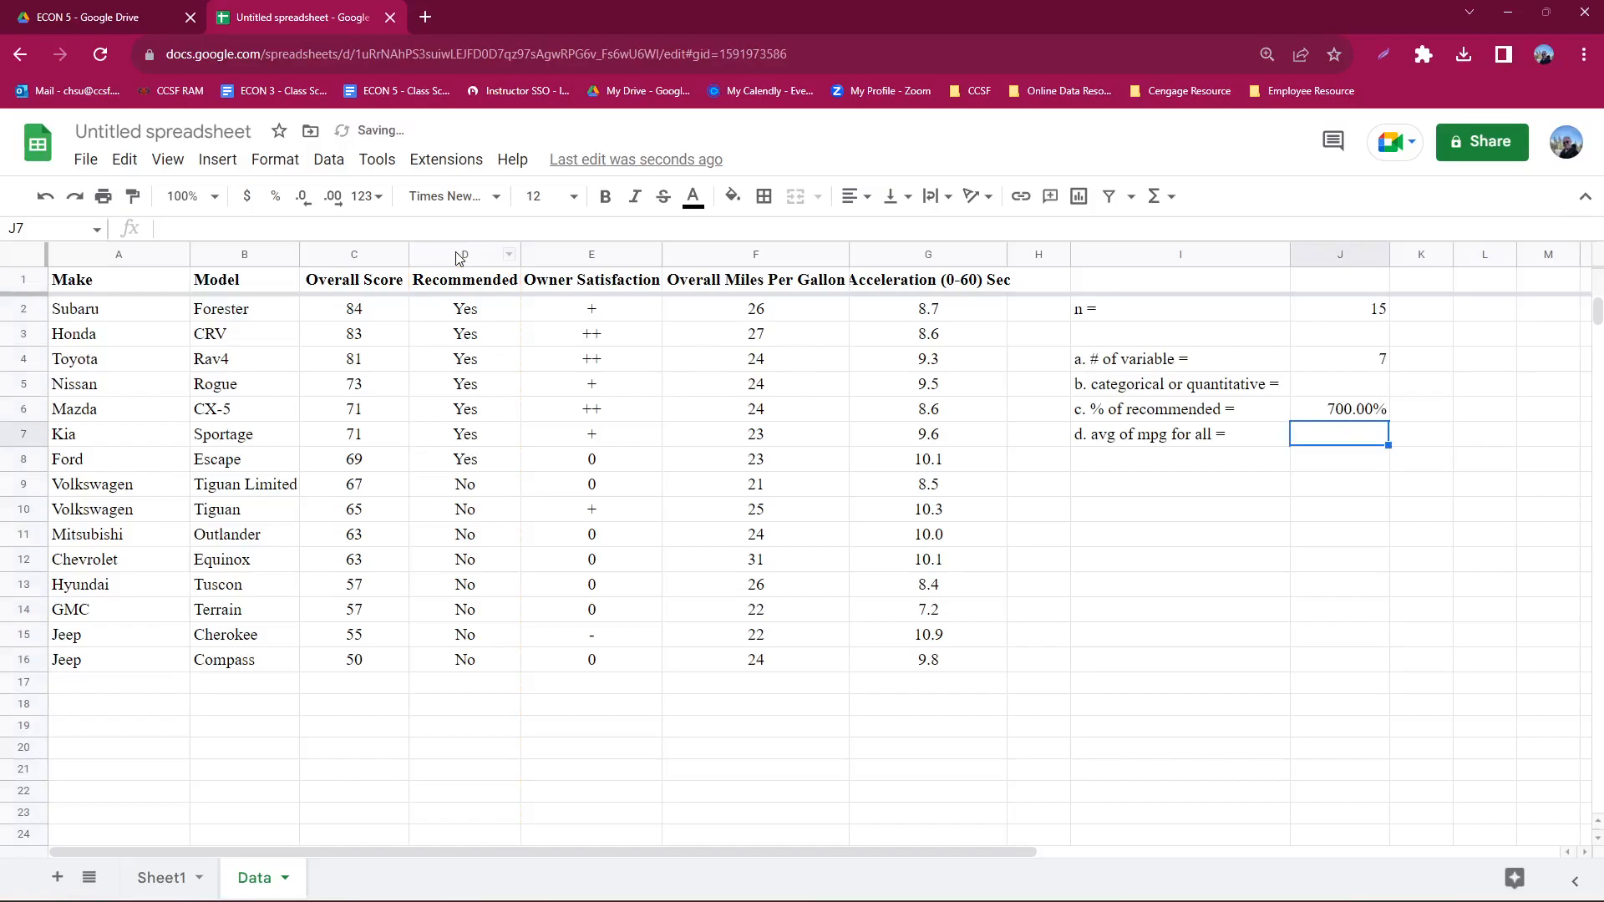
- Change the format of the recommended count in J6 from percent to Number
left_click(1339, 412)
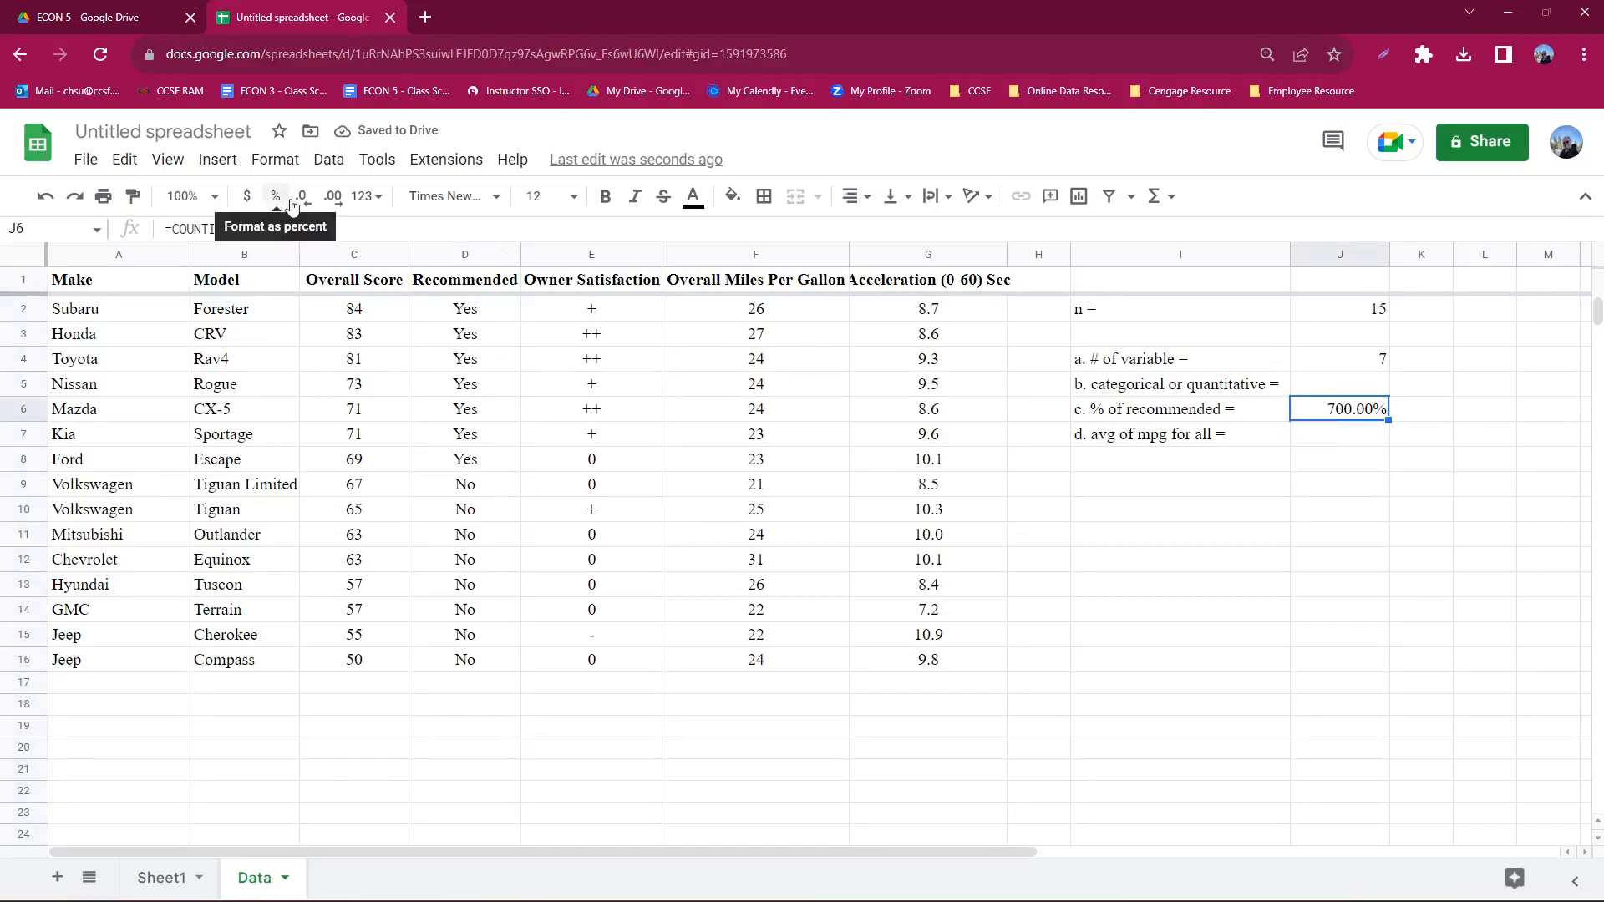
left_click(368, 197)
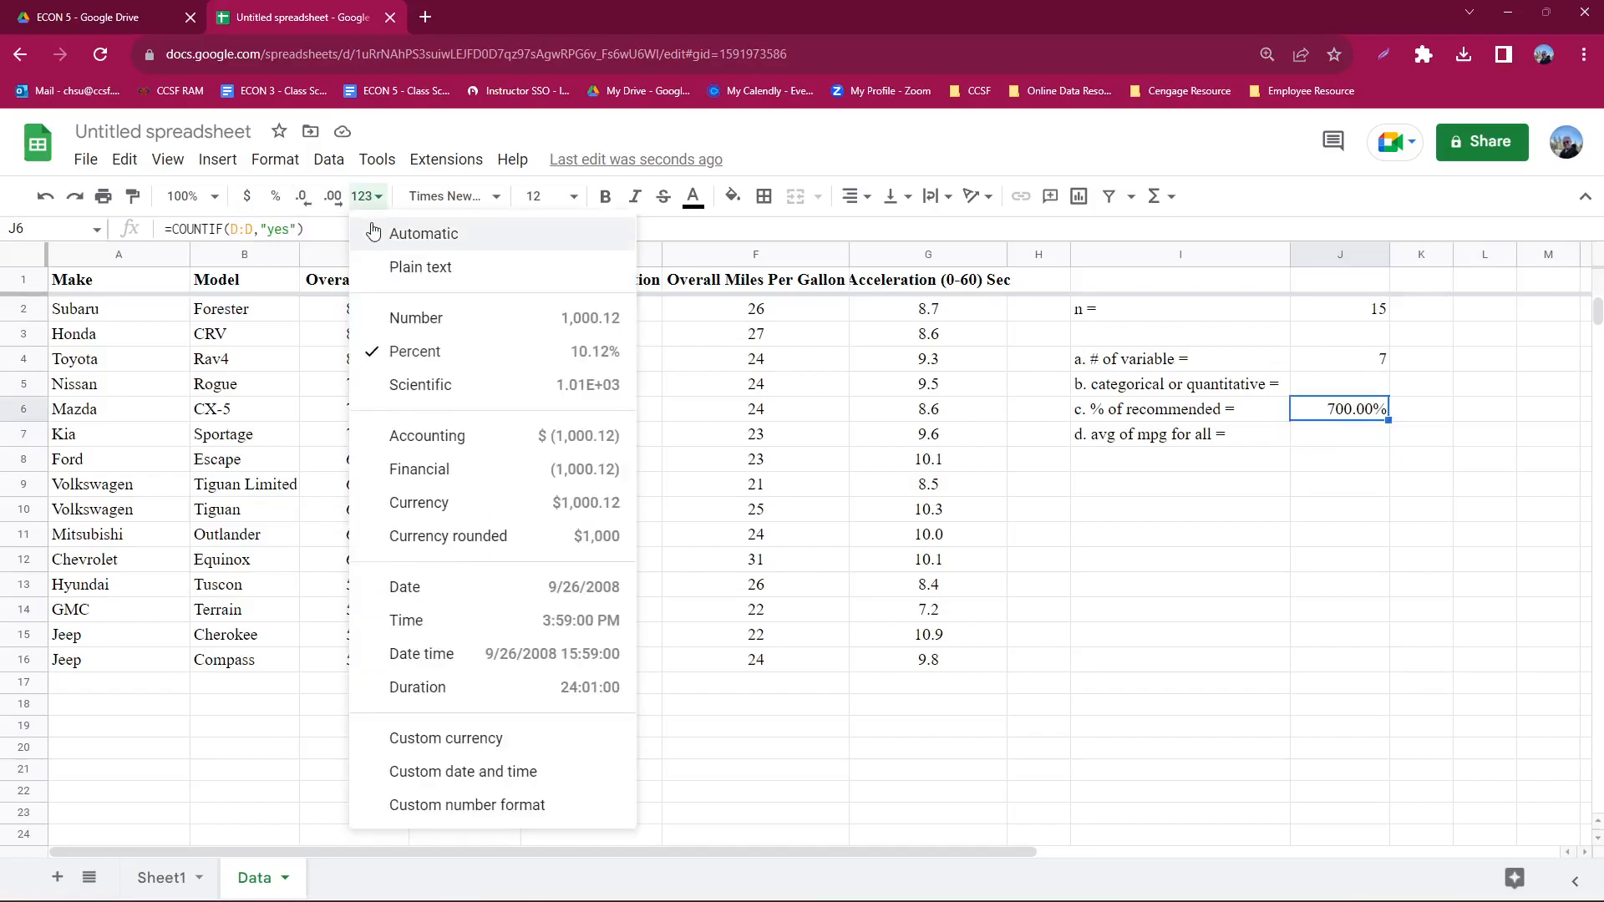
left_click(403, 269)
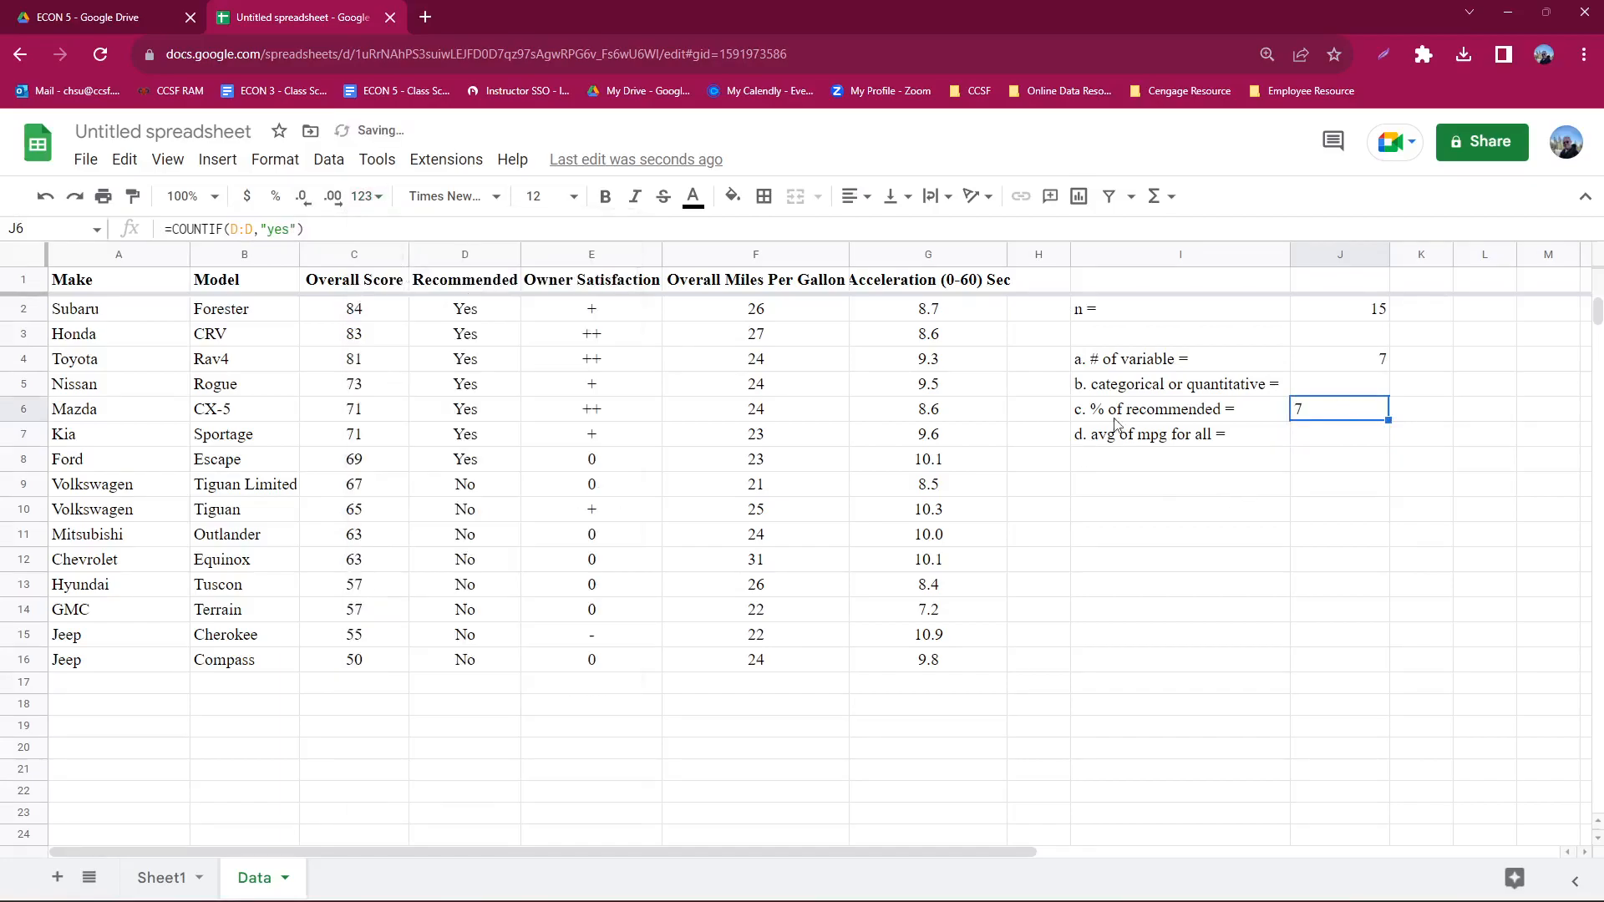
left_click(460, 198)
left_click(459, 198)
left_click(367, 198)
left_click(400, 316)
left_click(1375, 492)
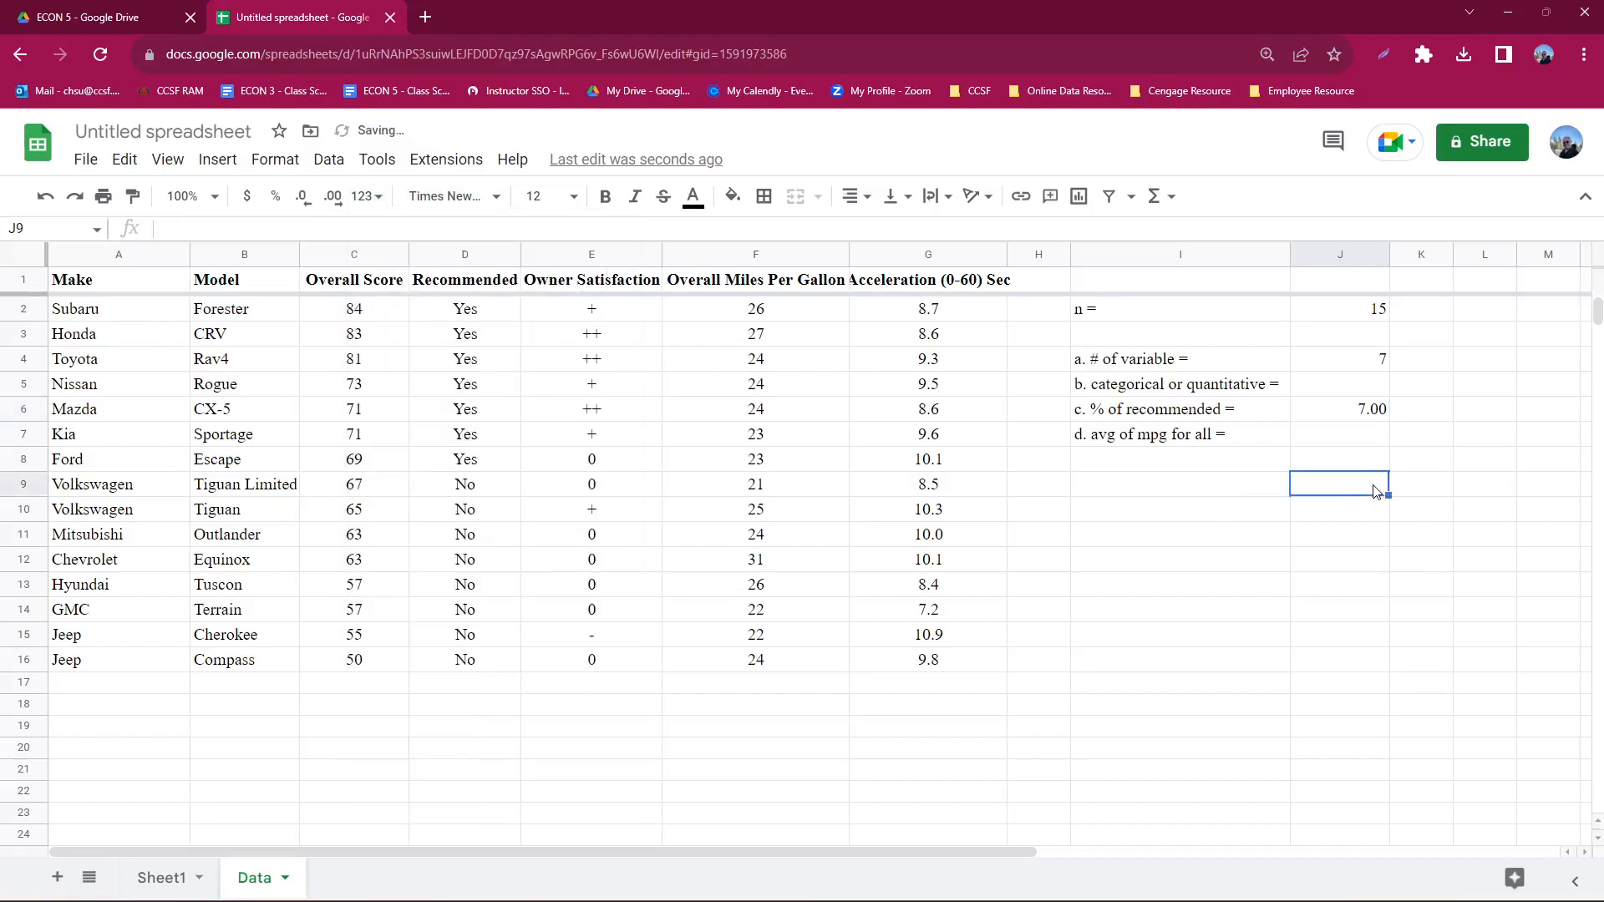
left_click(1357, 415)
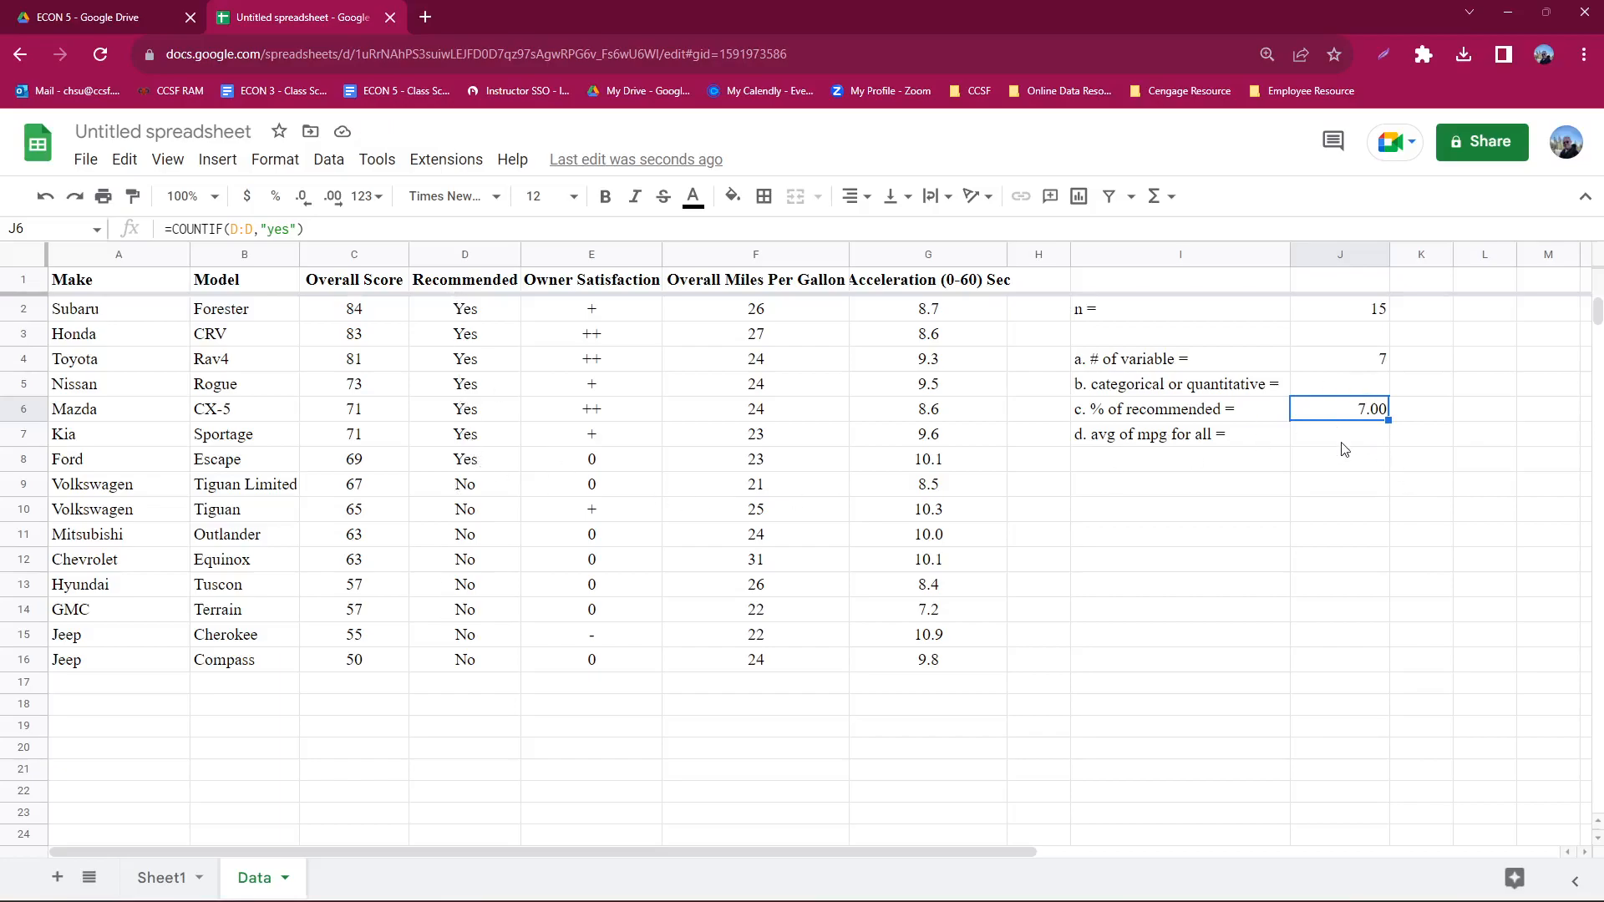
- Divide the COUNTIF formula in J6 by the sample size in J2 and format the result as a percent
double_click(1376, 417)
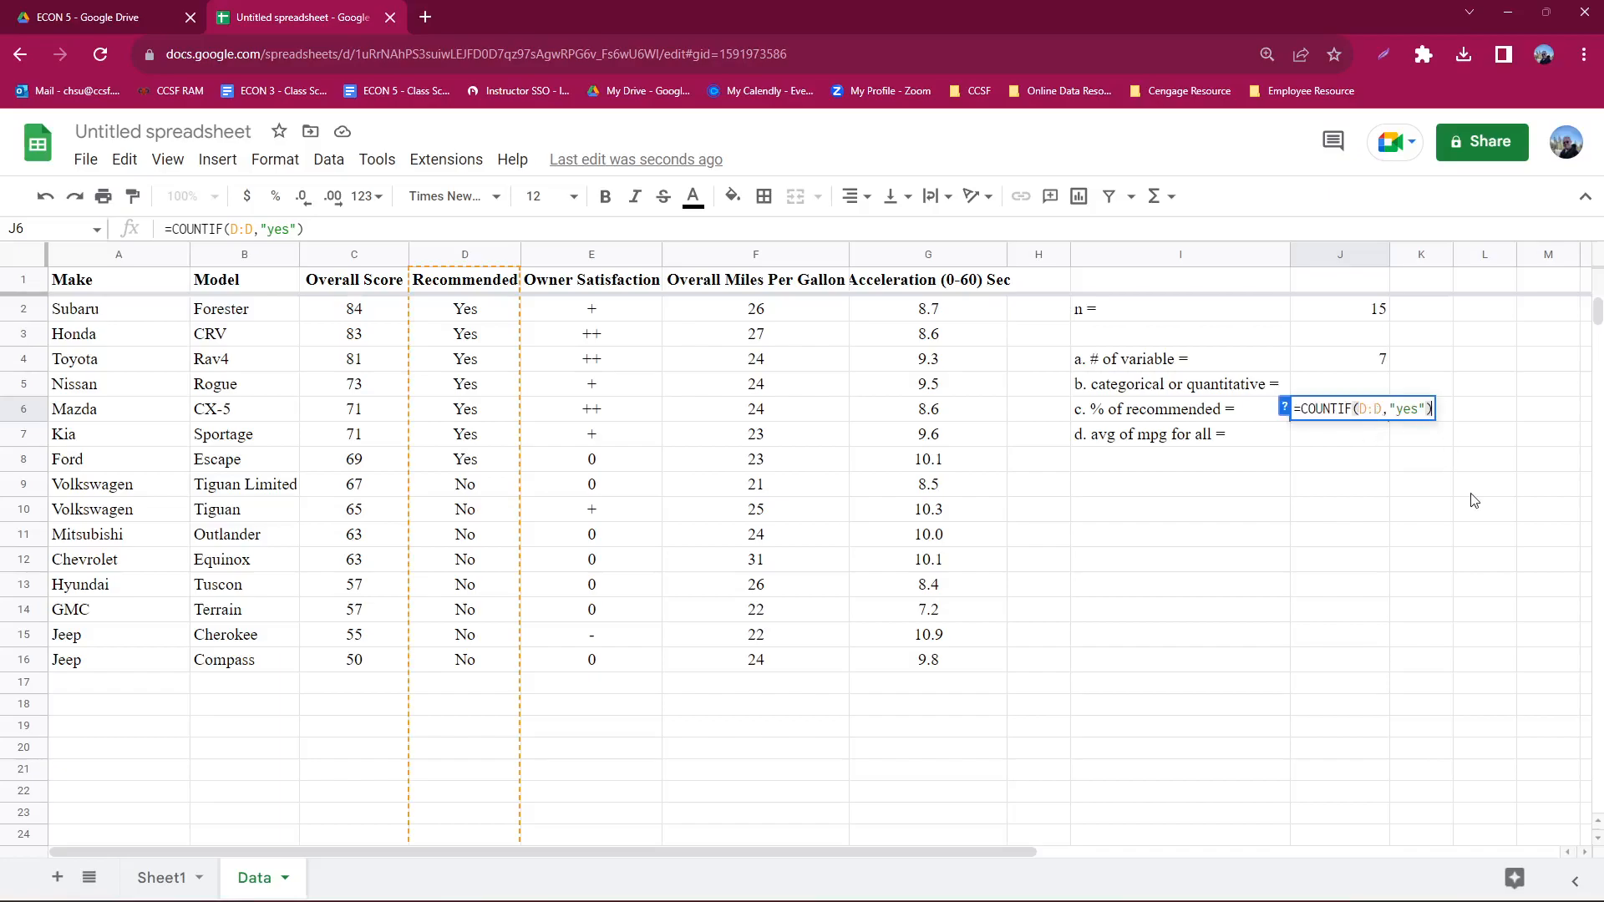
type("/")
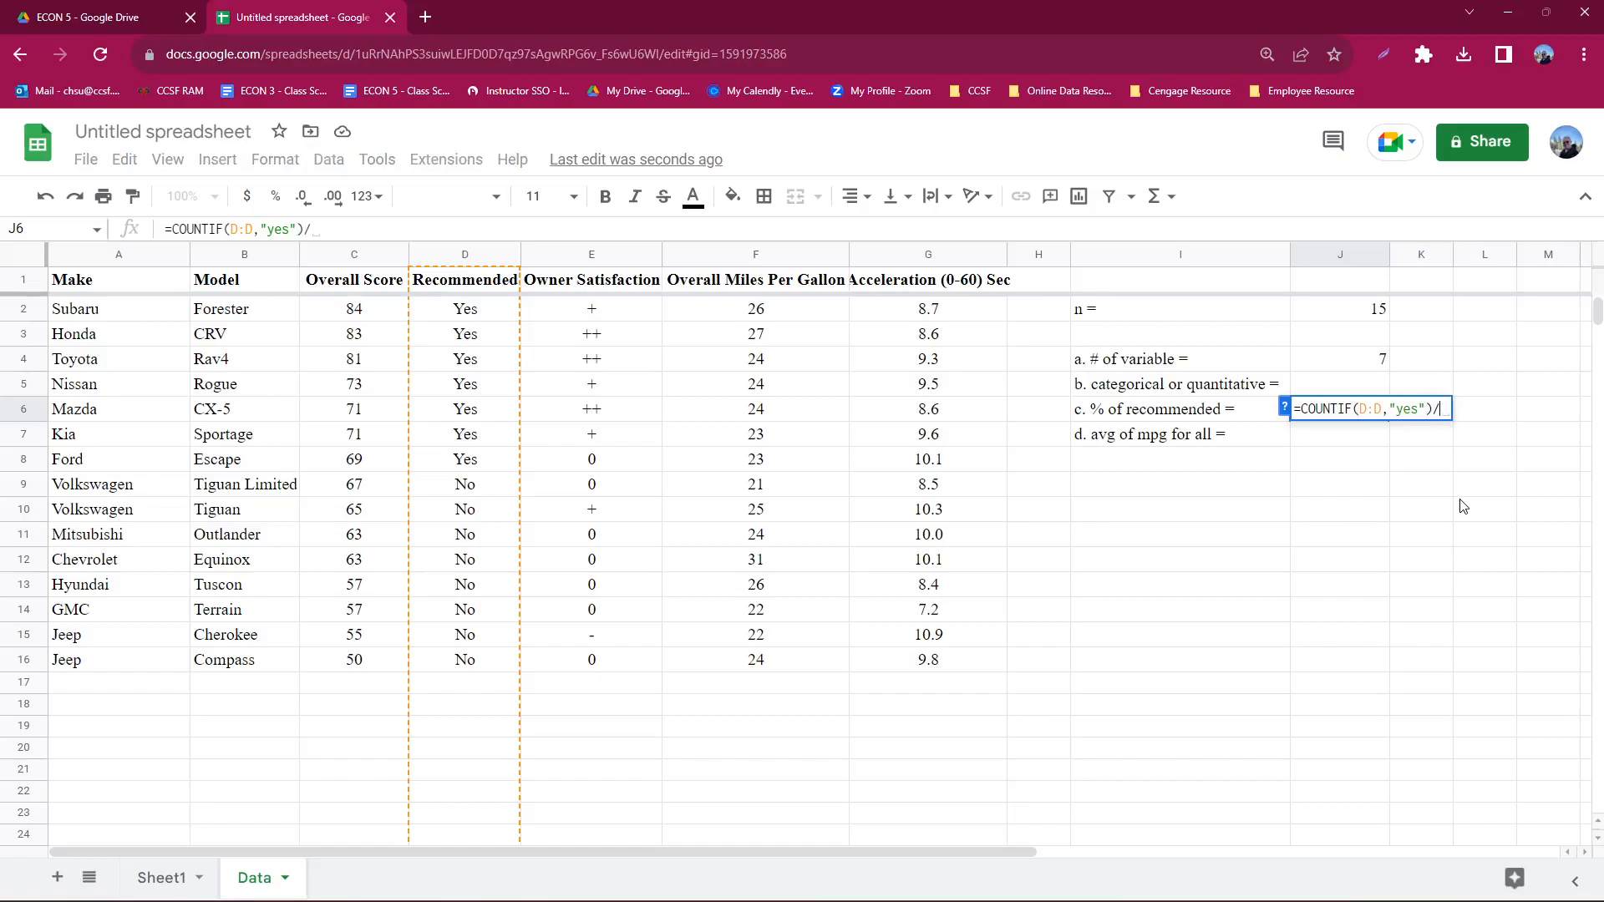
left_click(1369, 315)
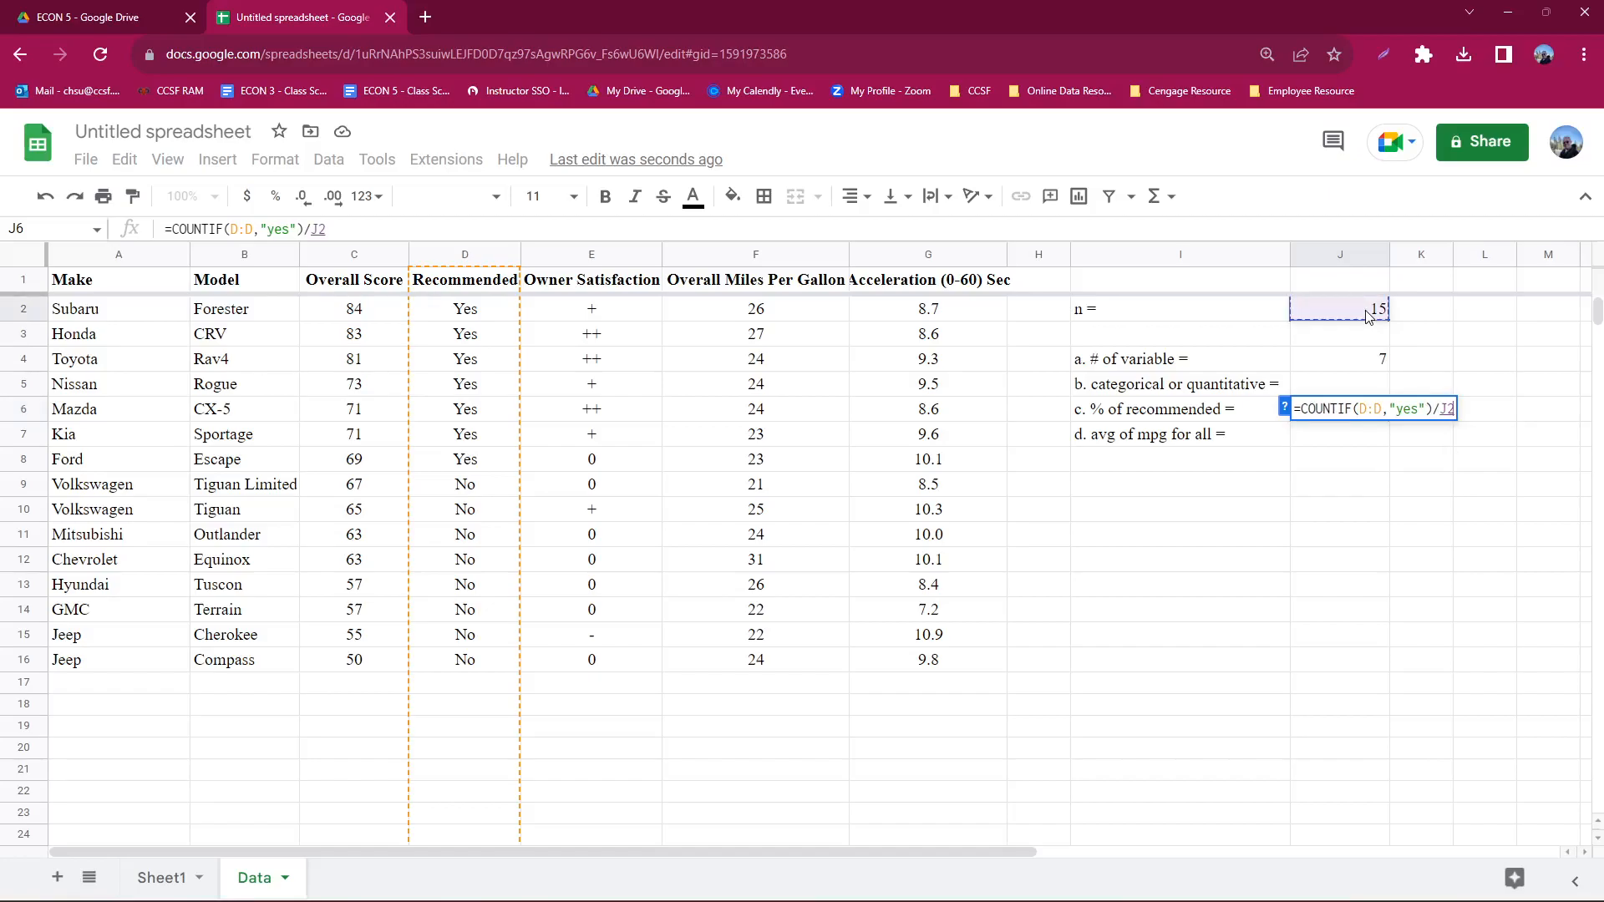
key("Return")
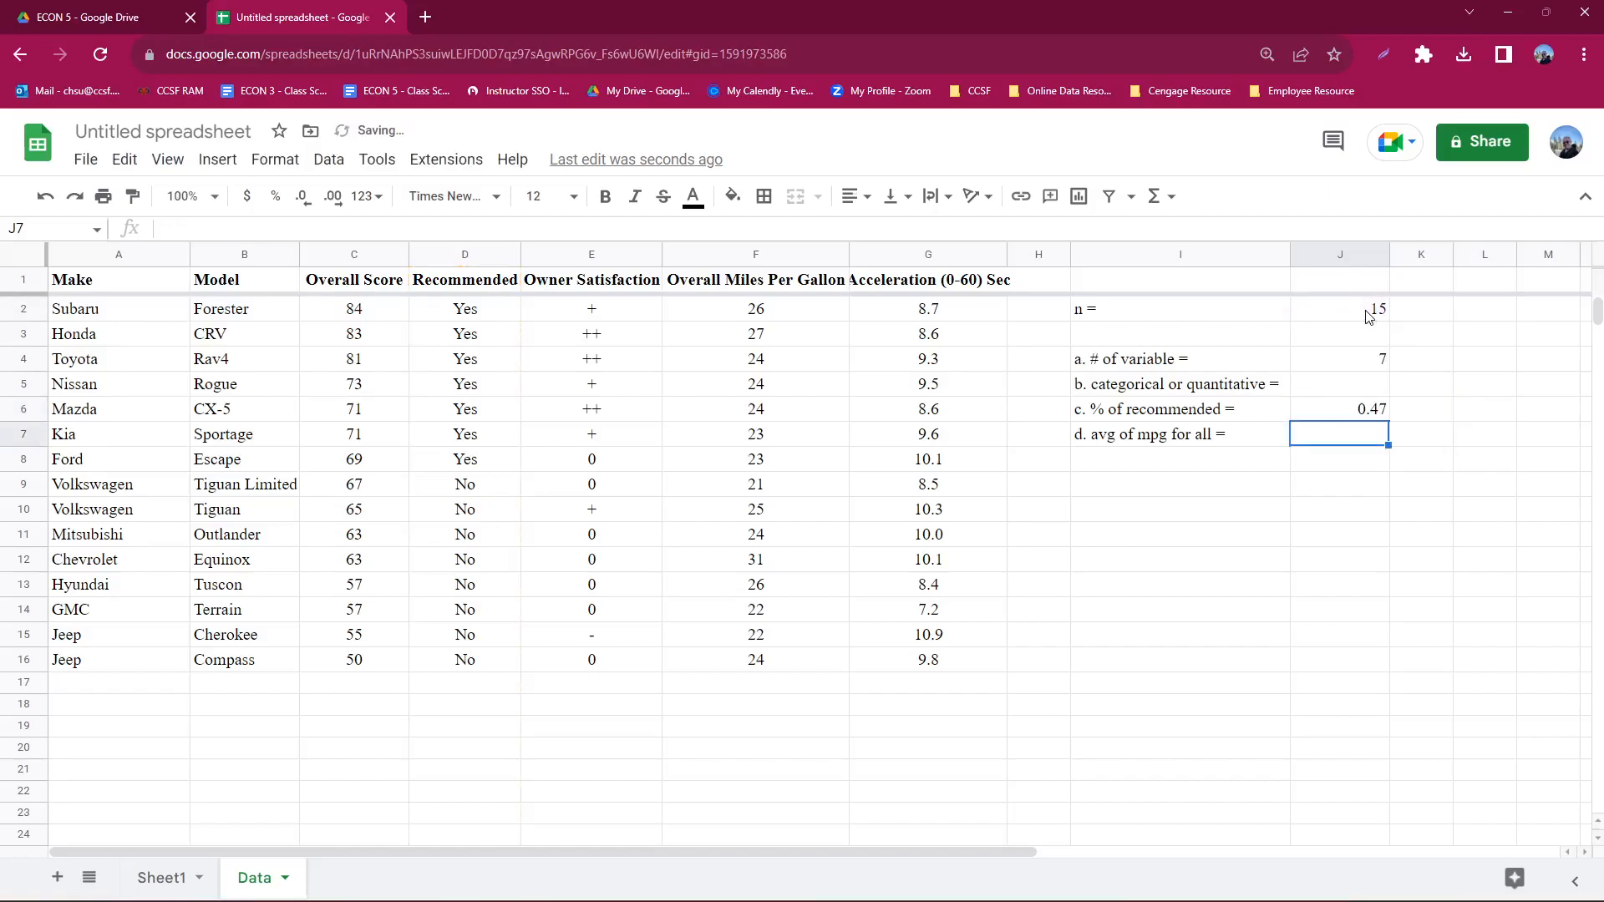
left_click(1343, 409)
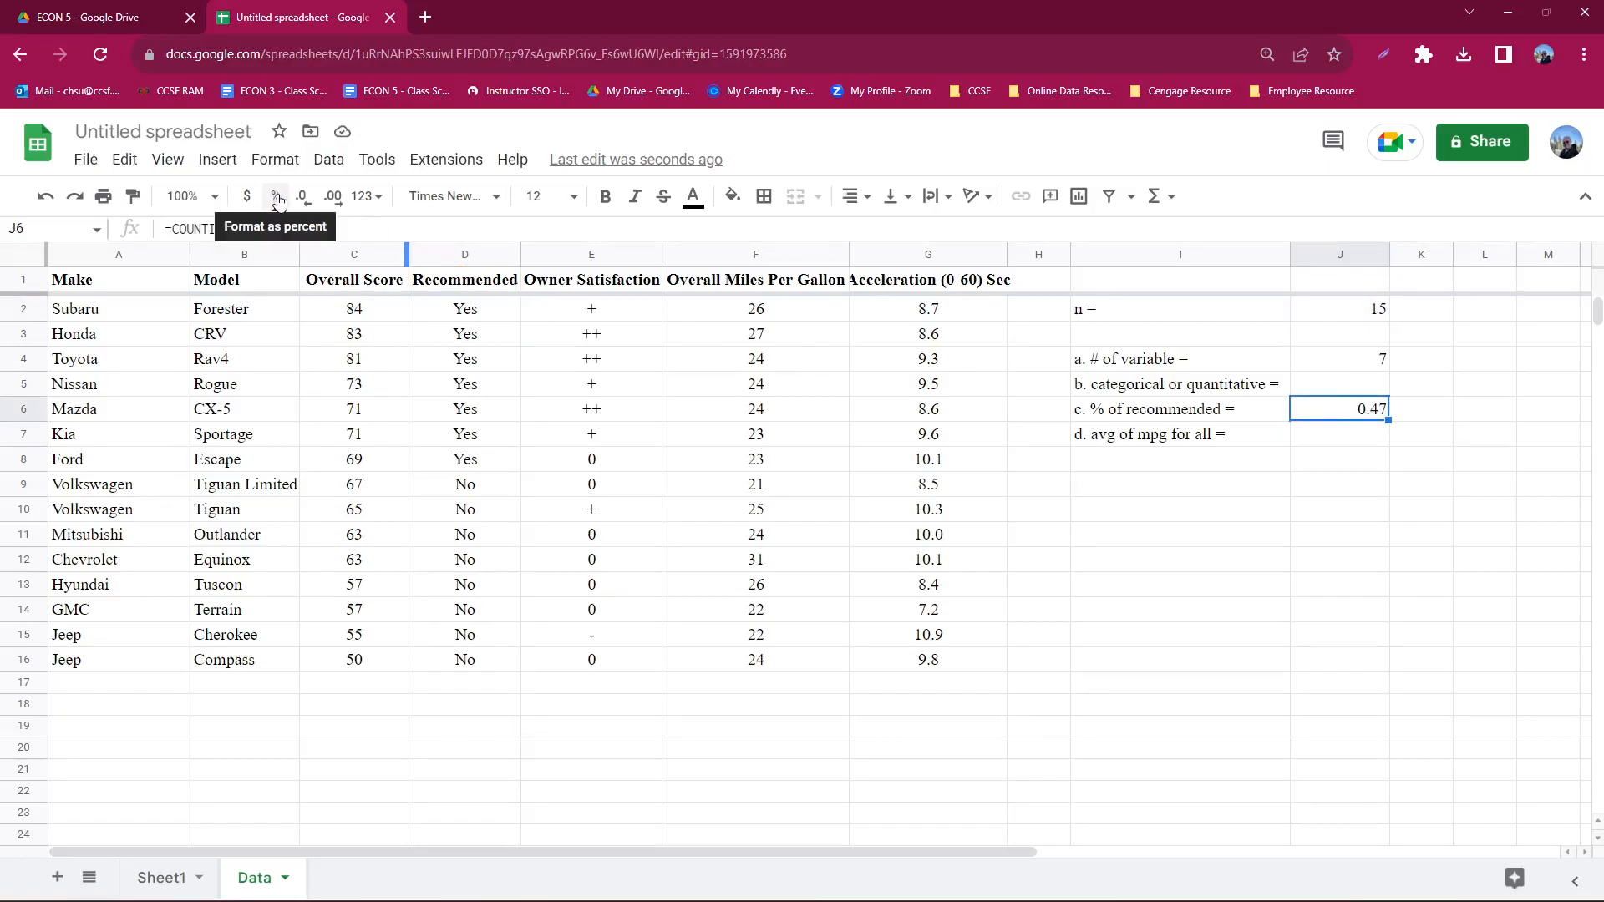
left_click(276, 198)
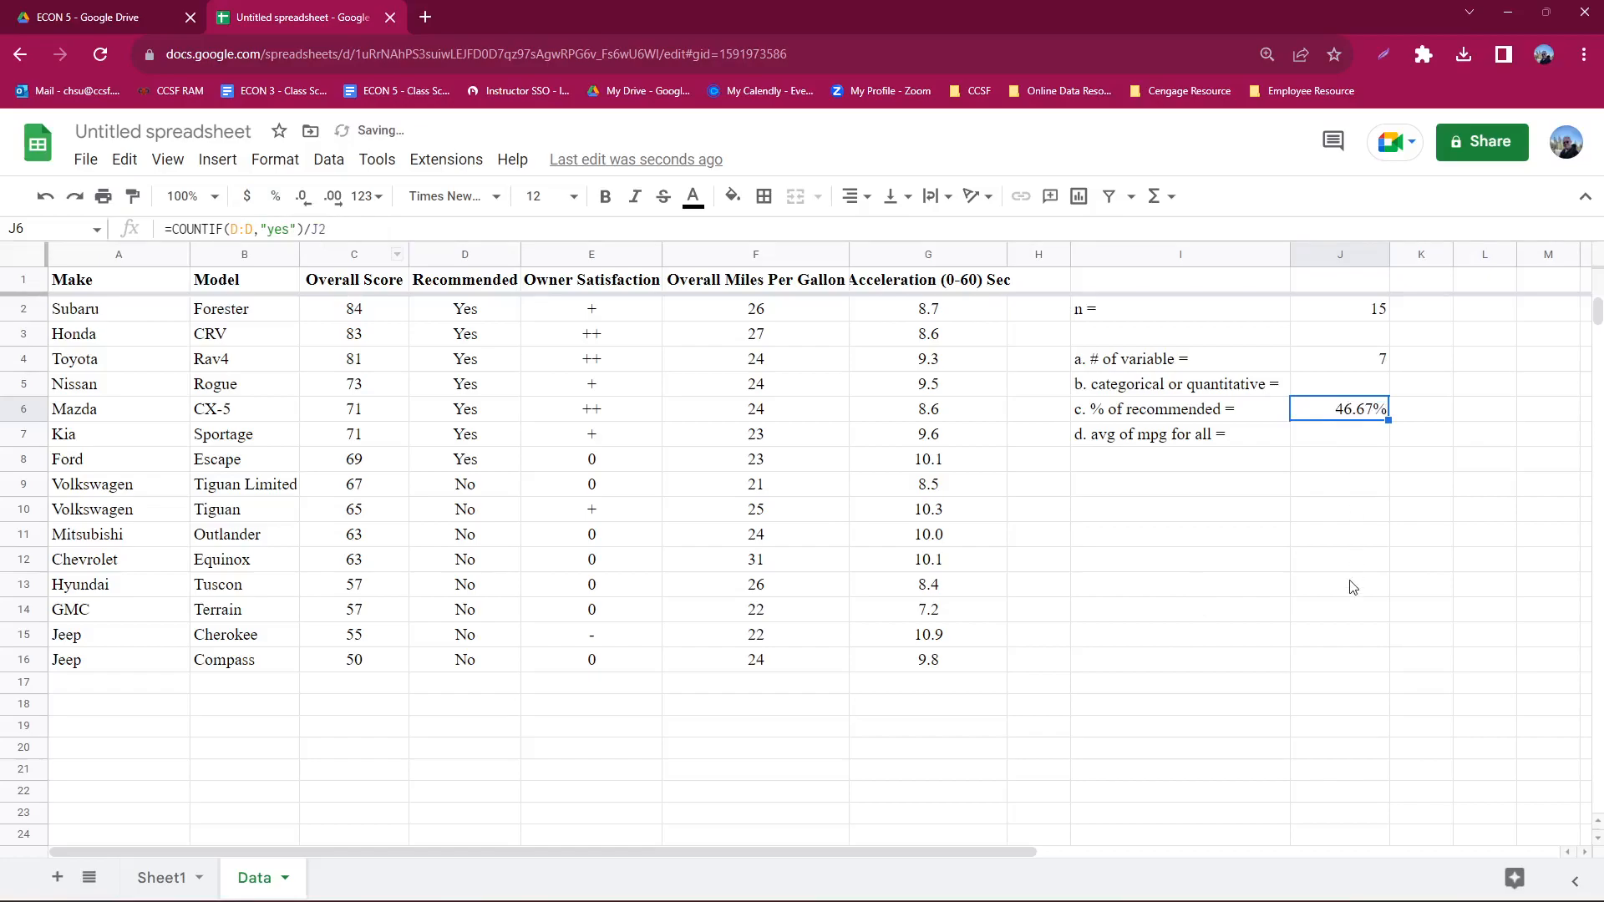
- Enter =AVERAGE(F:F) in J7 to calculate the average overall miles per gallon for question d
left_click(1372, 436)
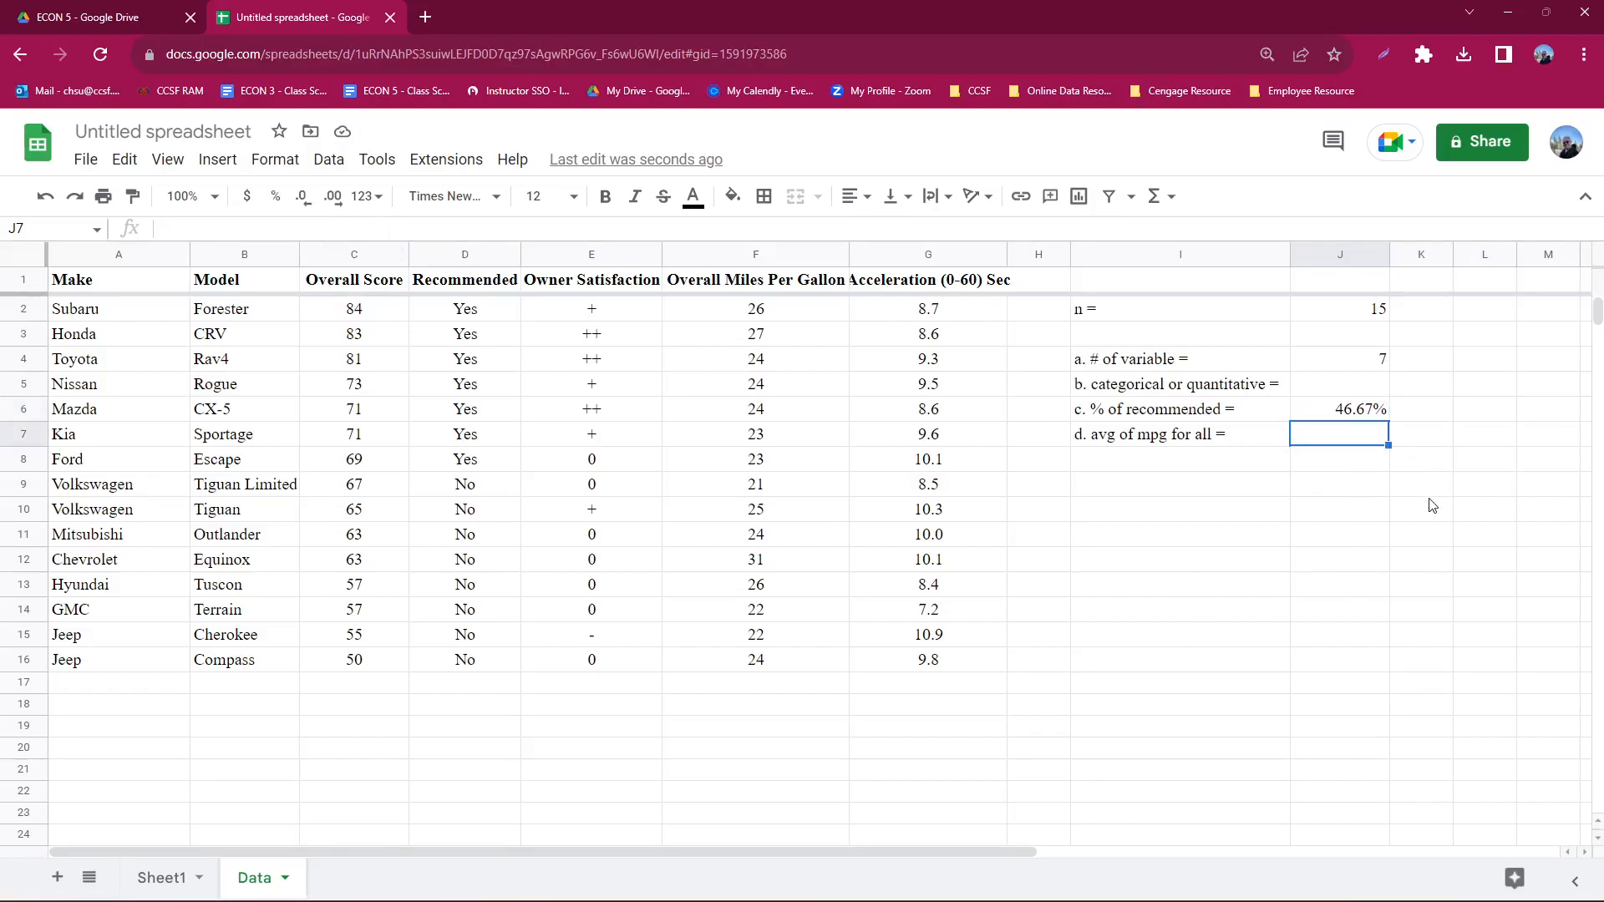
type("=aver")
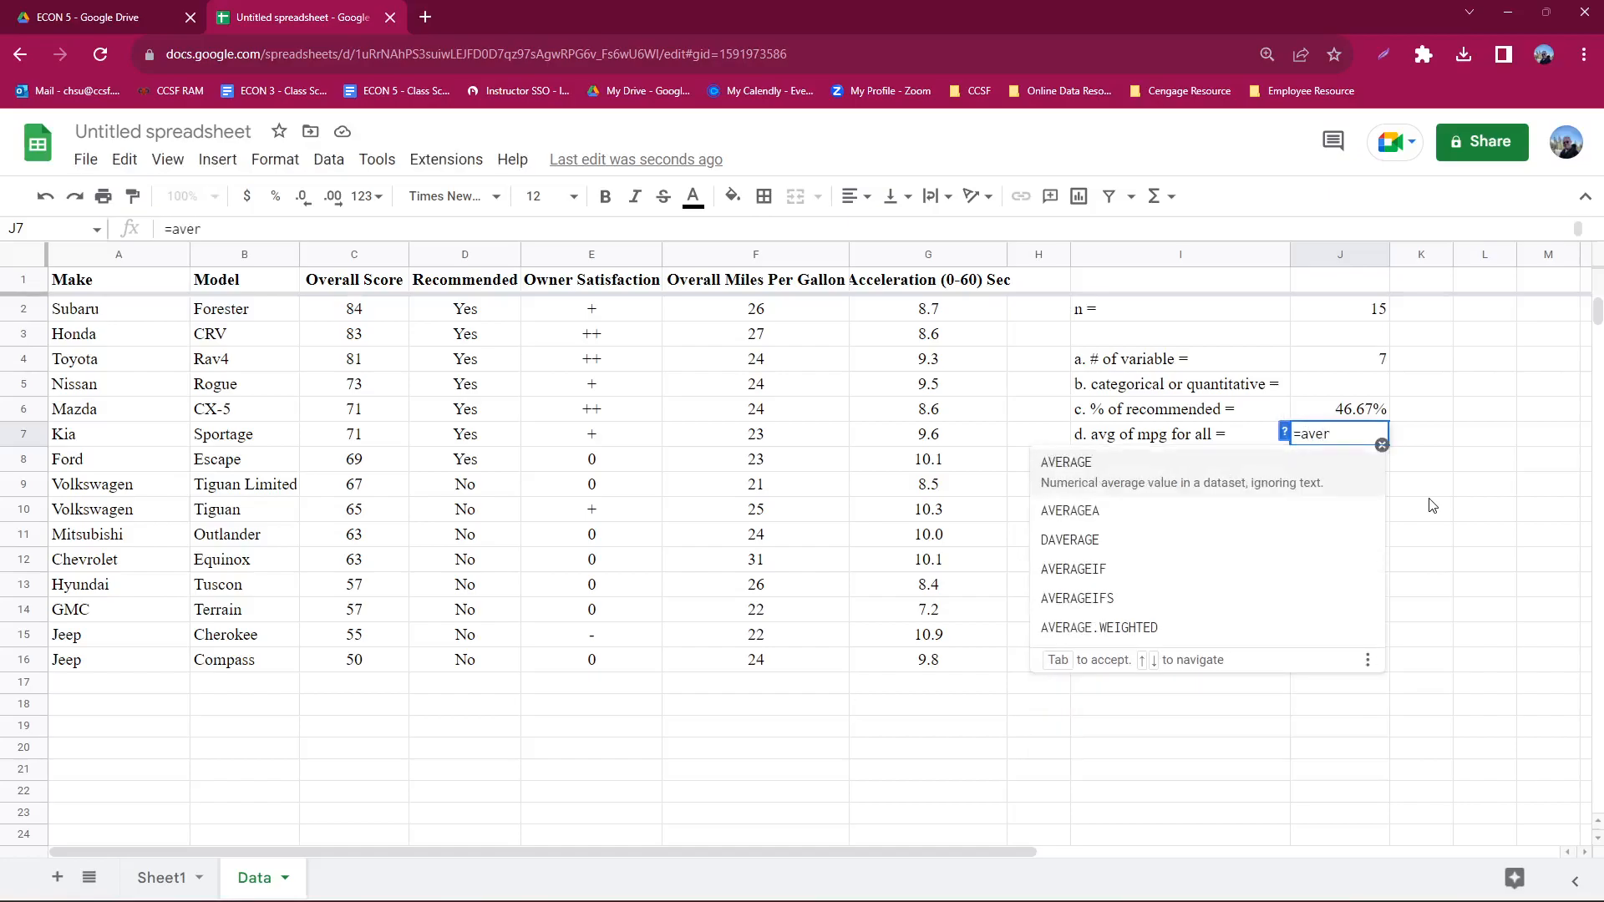
left_click(1099, 469)
left_click(735, 257)
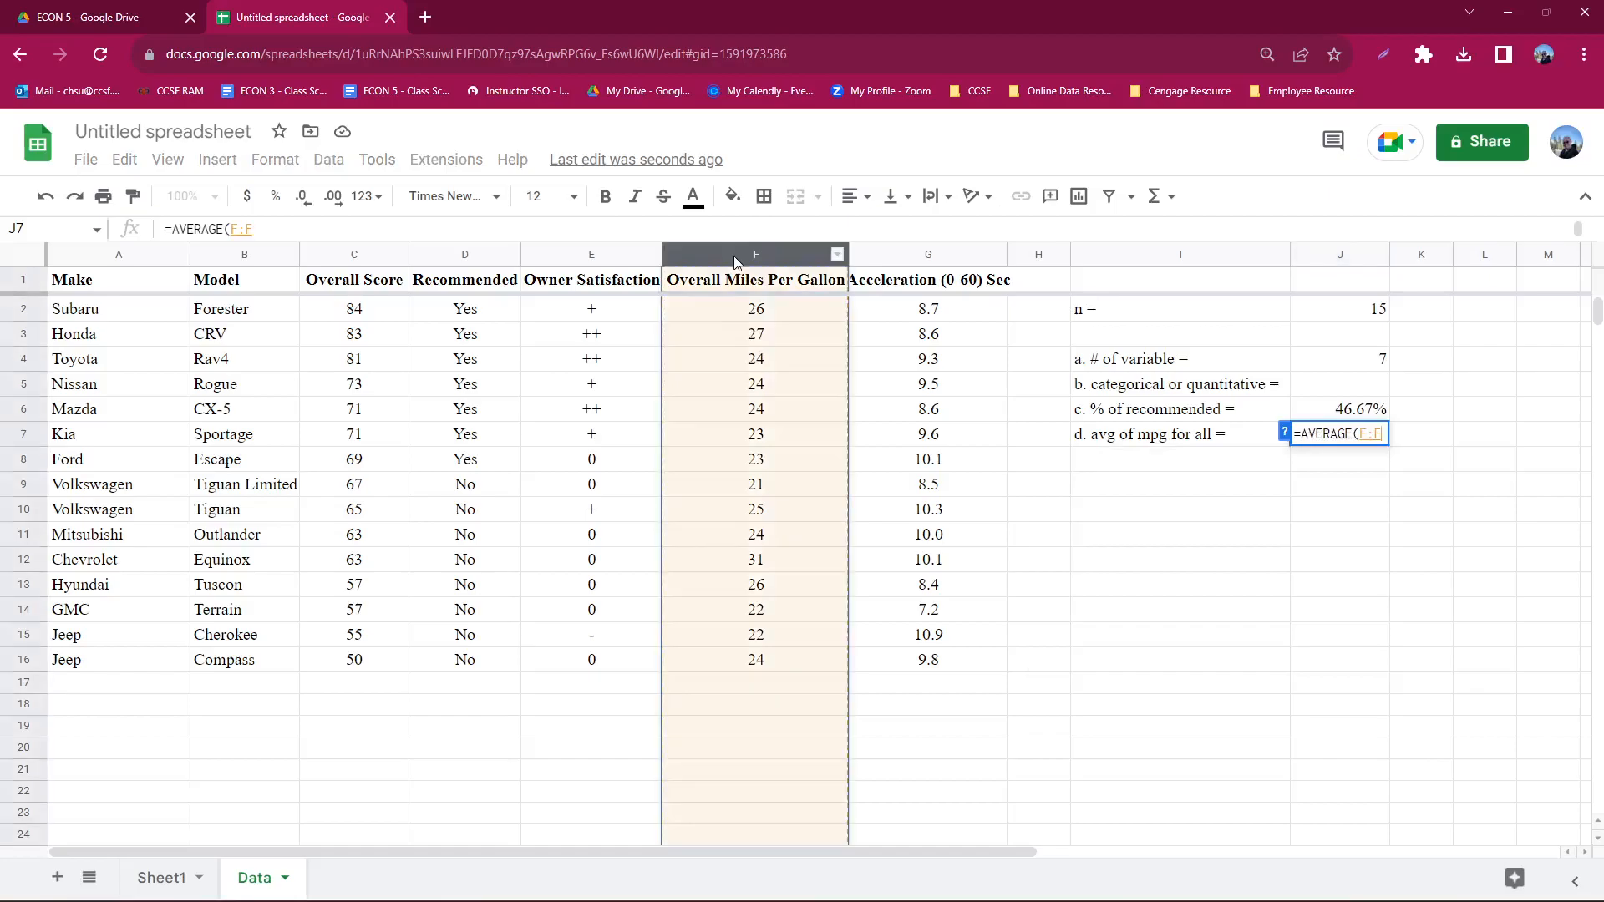
type(")")
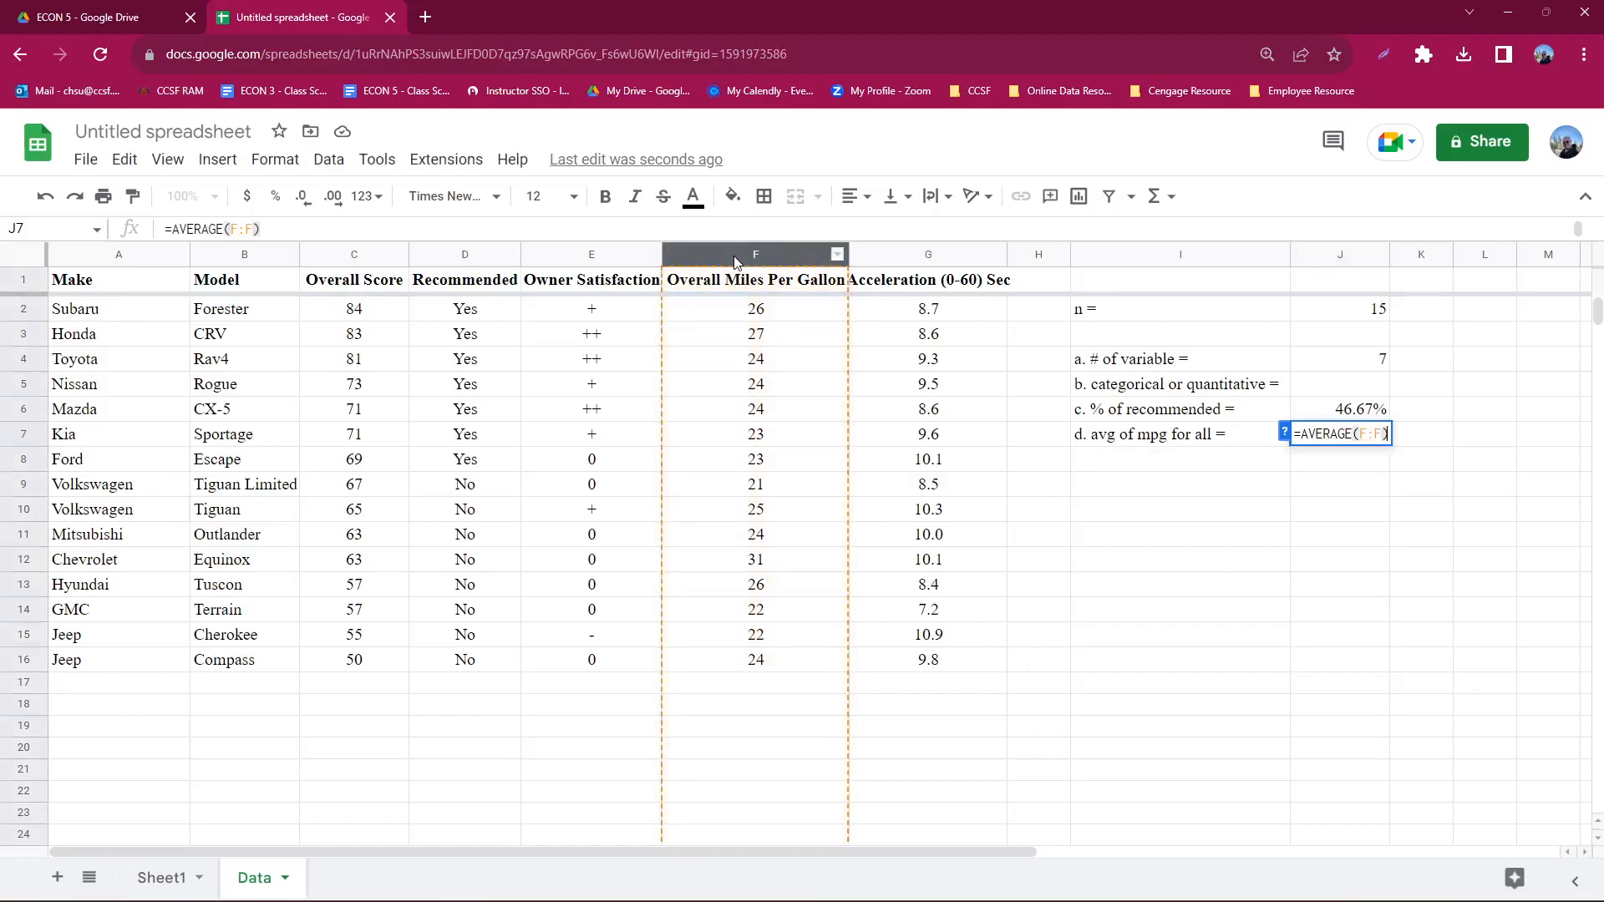
key("Return")
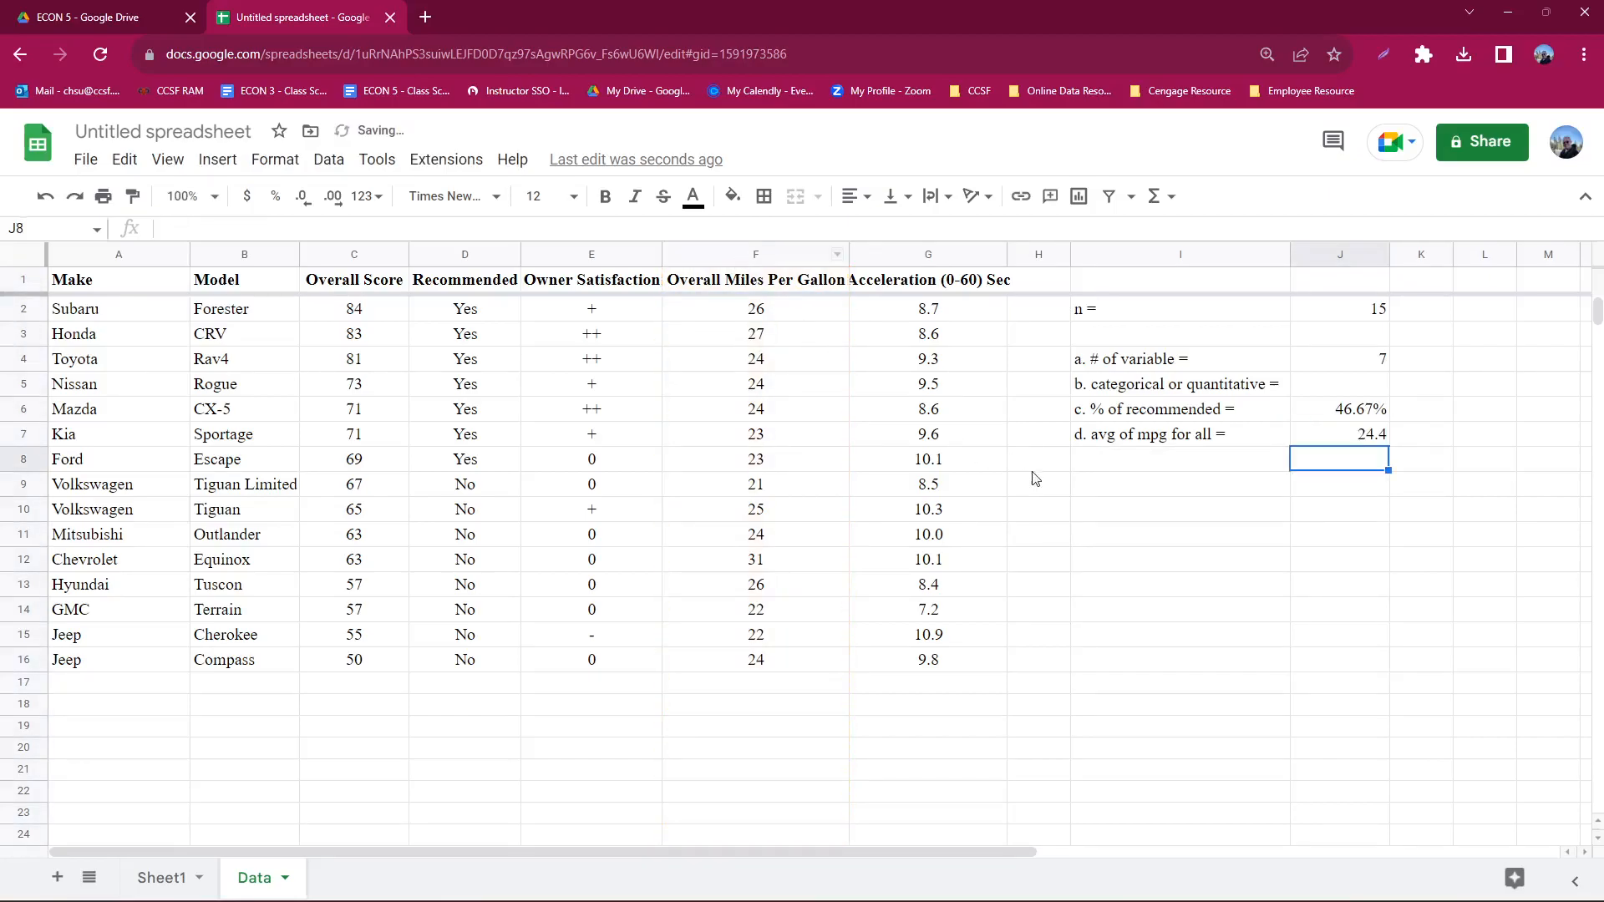